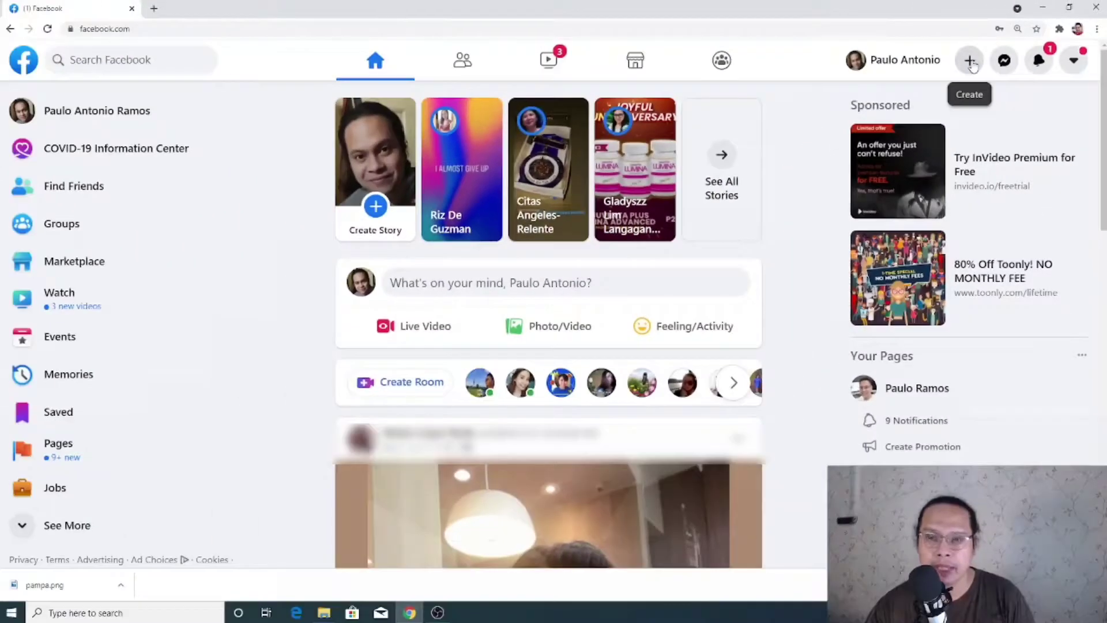
Start a new business Page named 'Pampa, The Strong Mushroom'
click(692, 151)
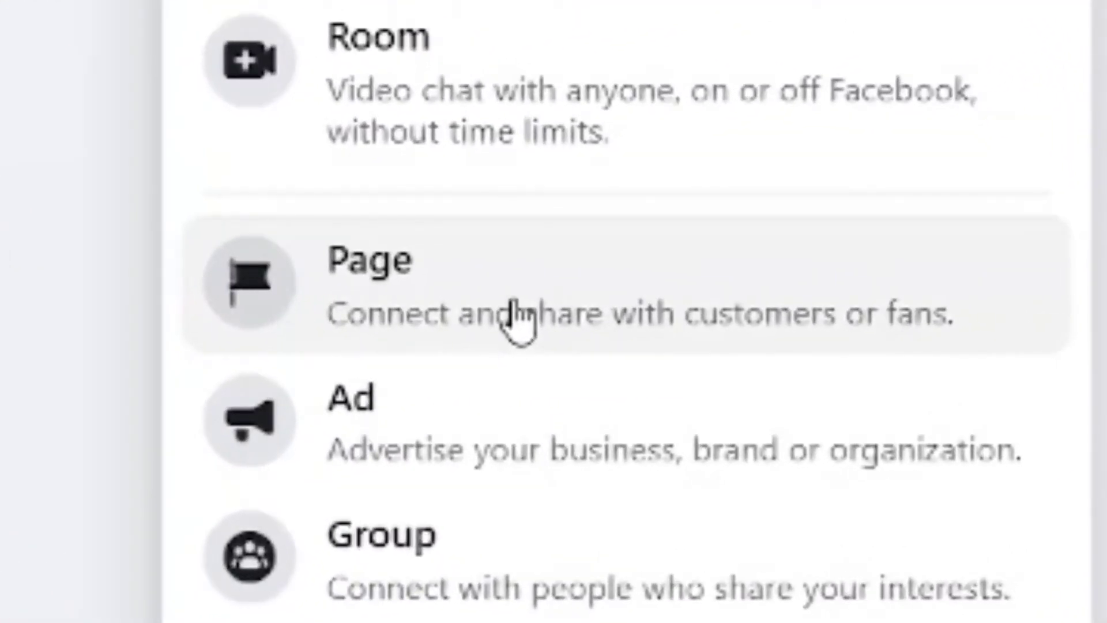
click(516, 314)
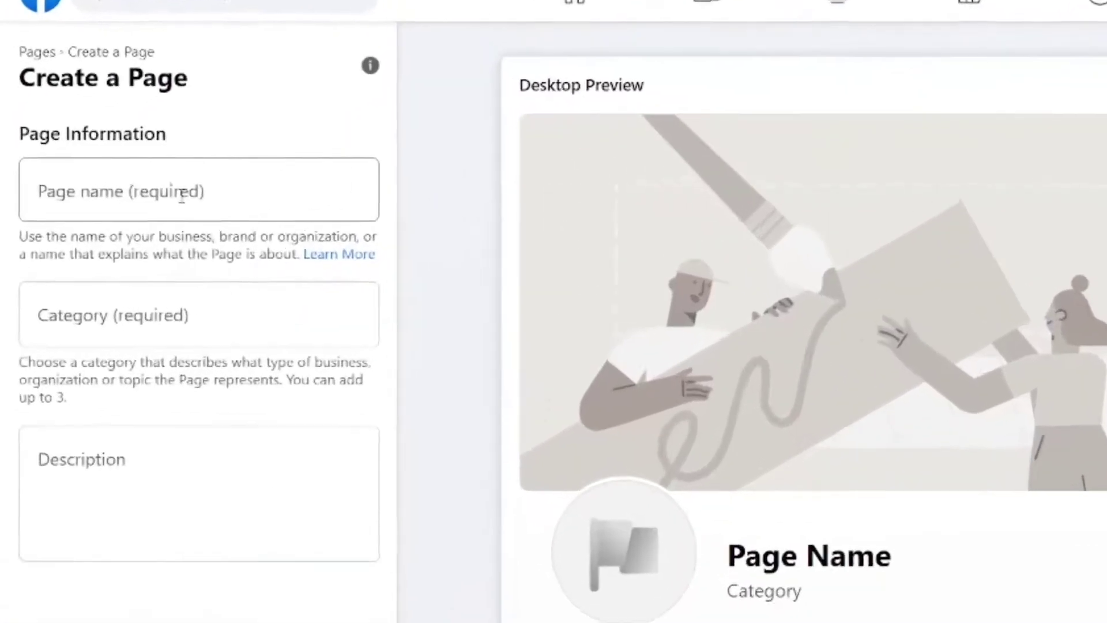
click(116, 194)
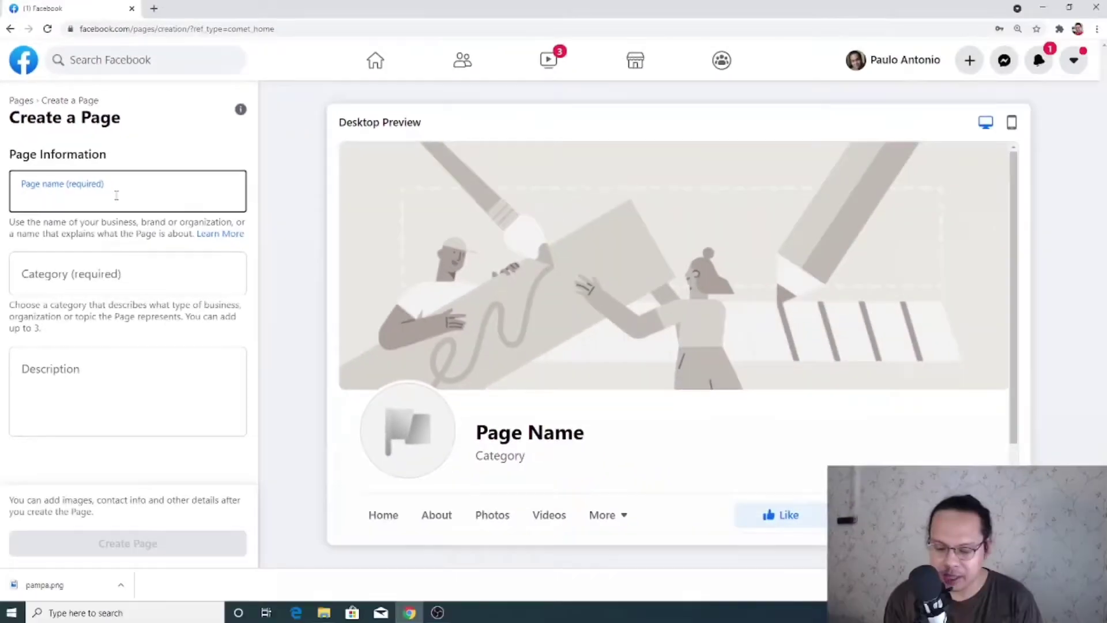
text(Pampa)
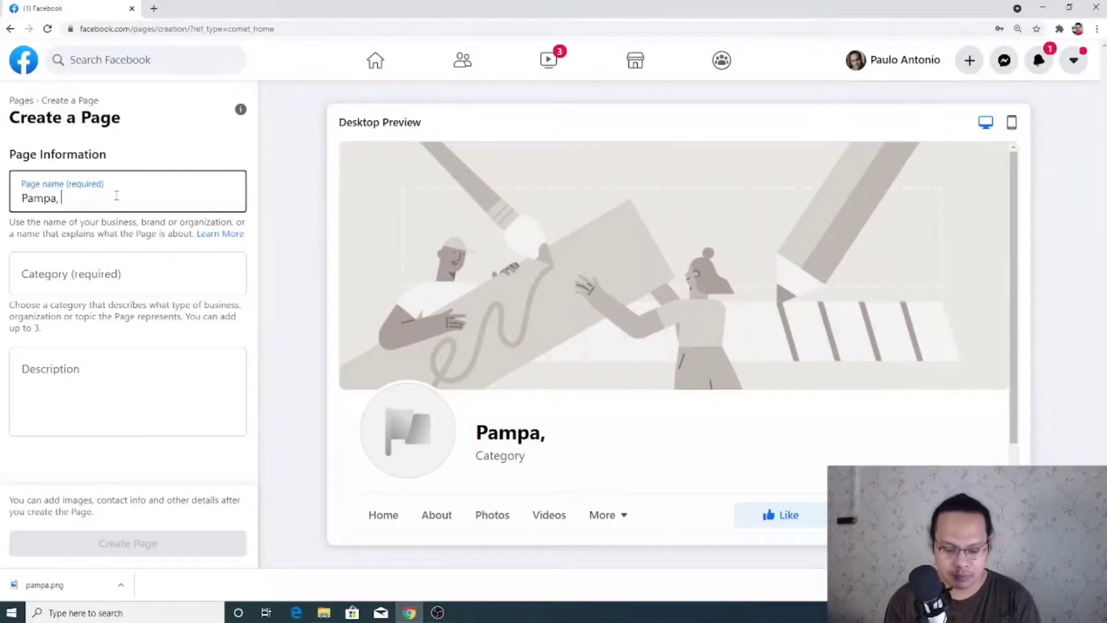
text(, the)
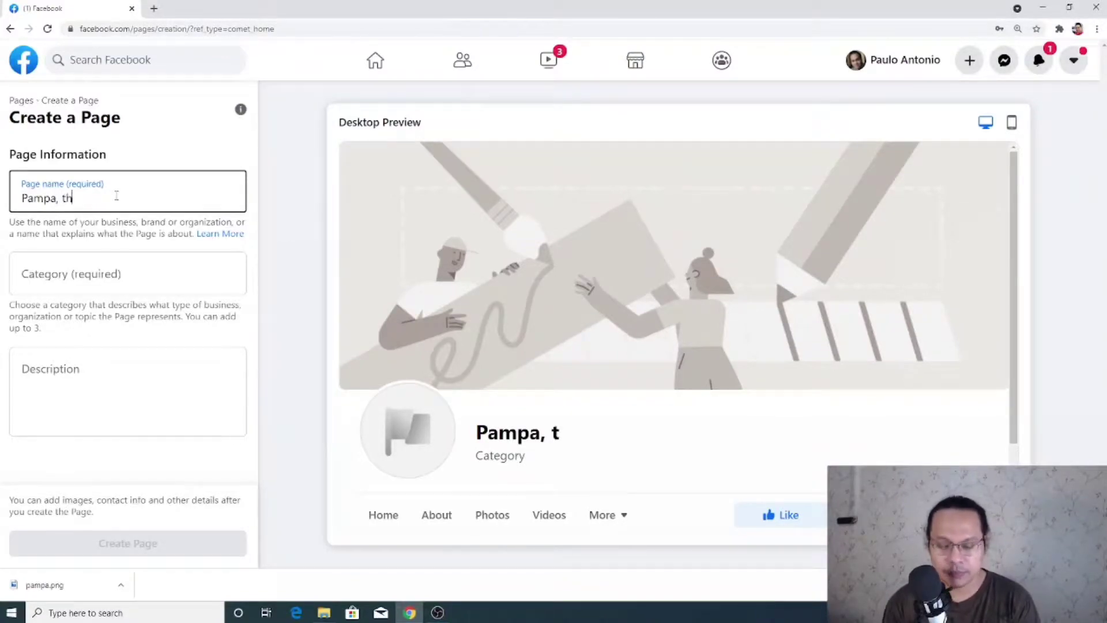
key(BackSpace)
key(BackSpace)
key(BackSpace)
text(The Strong Mushroom)
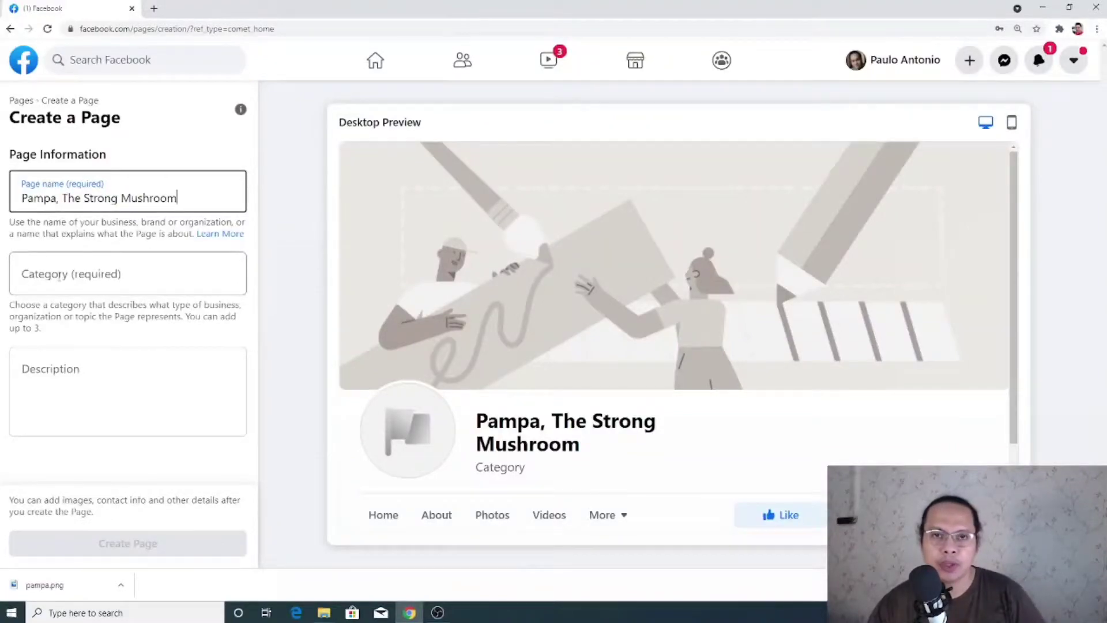
click(64, 275)
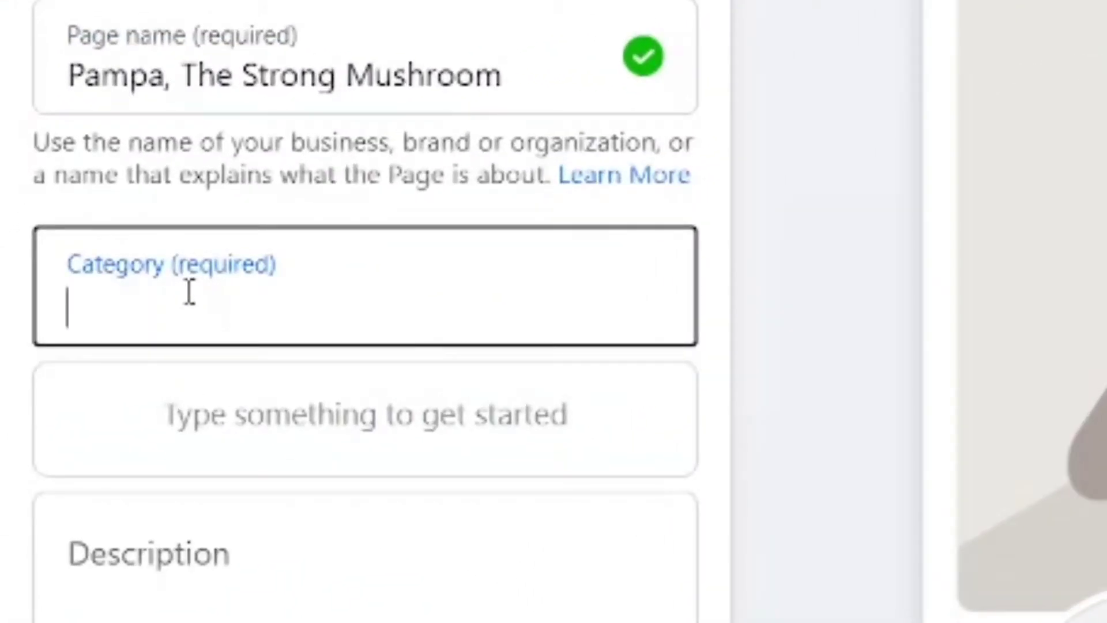
Add the categories Product/Service, Health Food Store and Health/Beauty to the Page
text(Product)
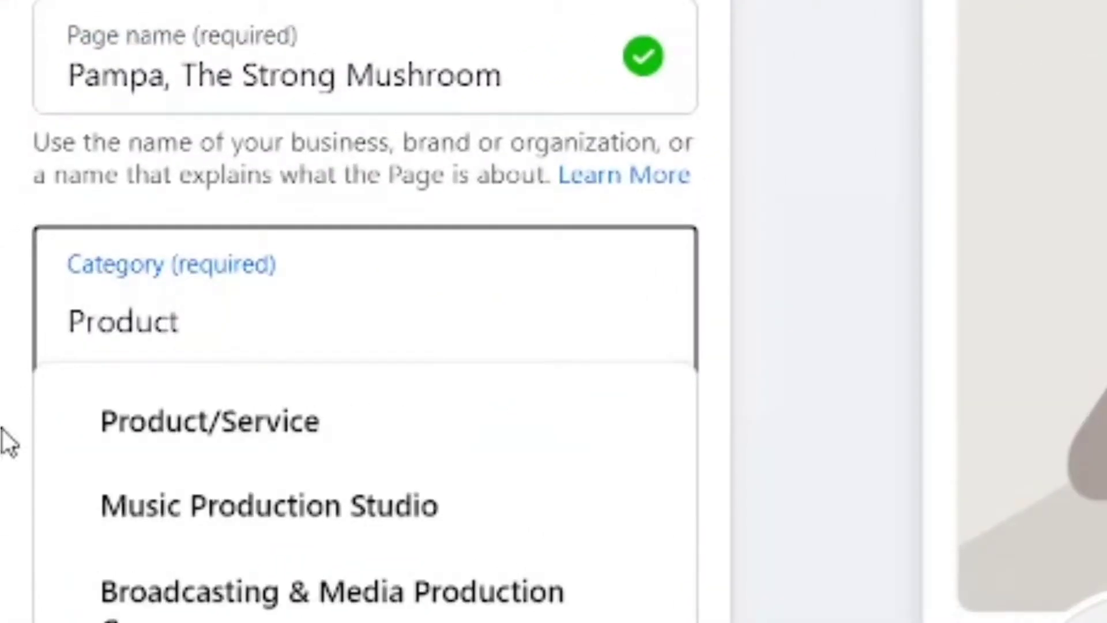
click(144, 407)
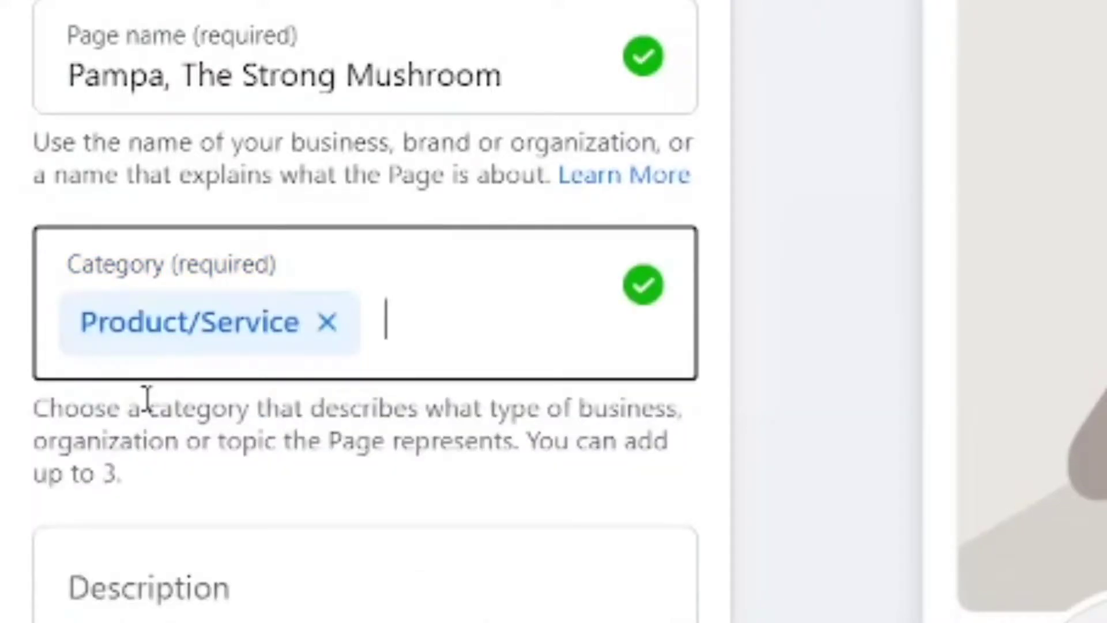
text(Health food)
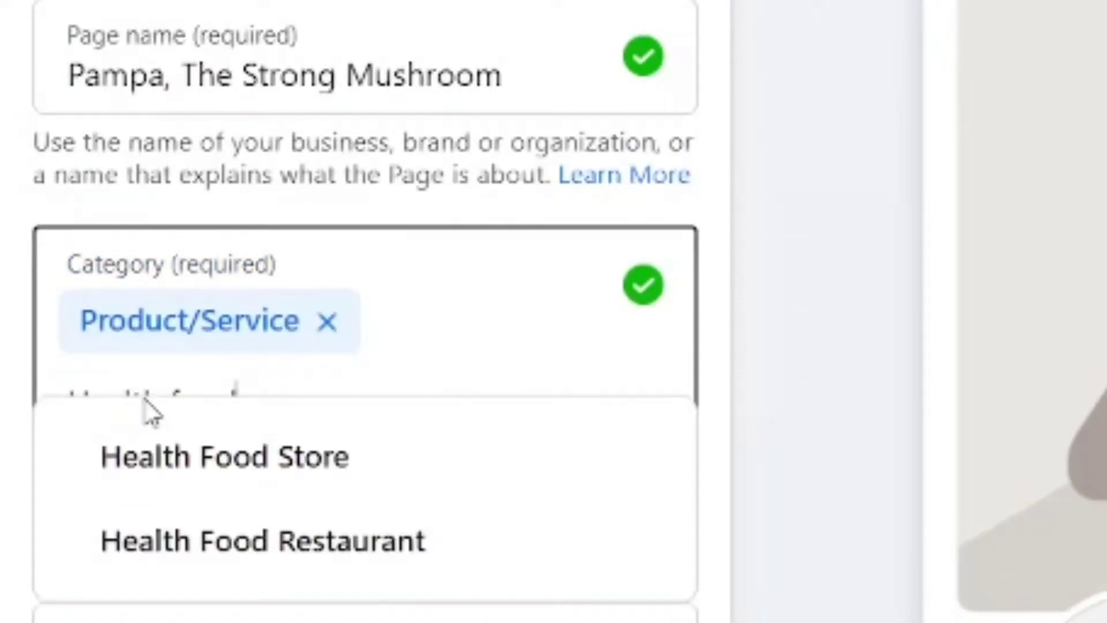
click(178, 456)
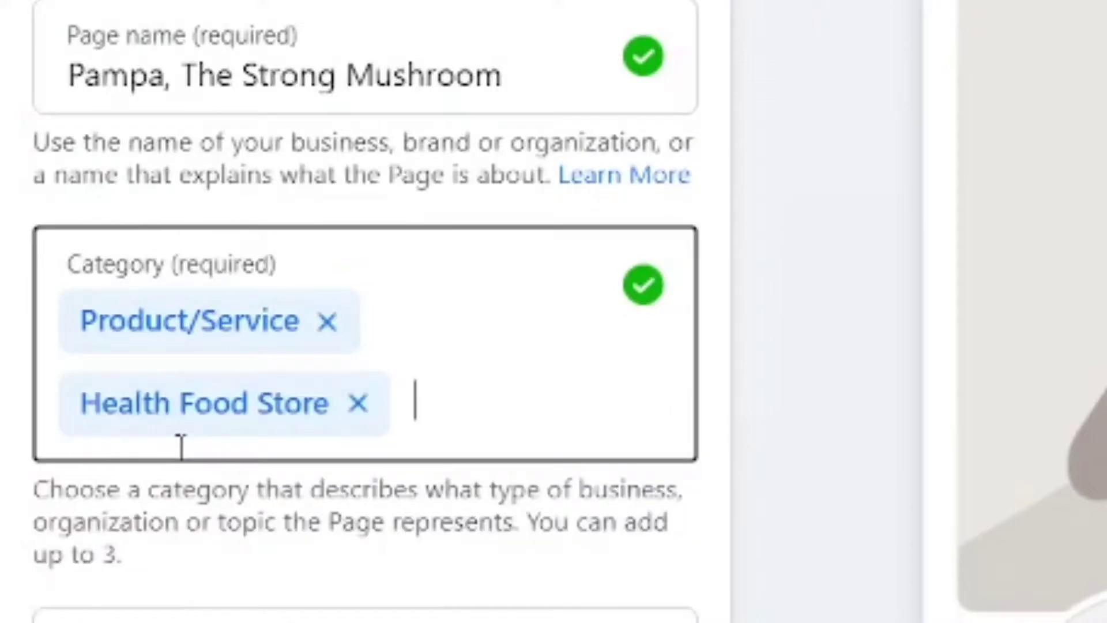
text(Health)
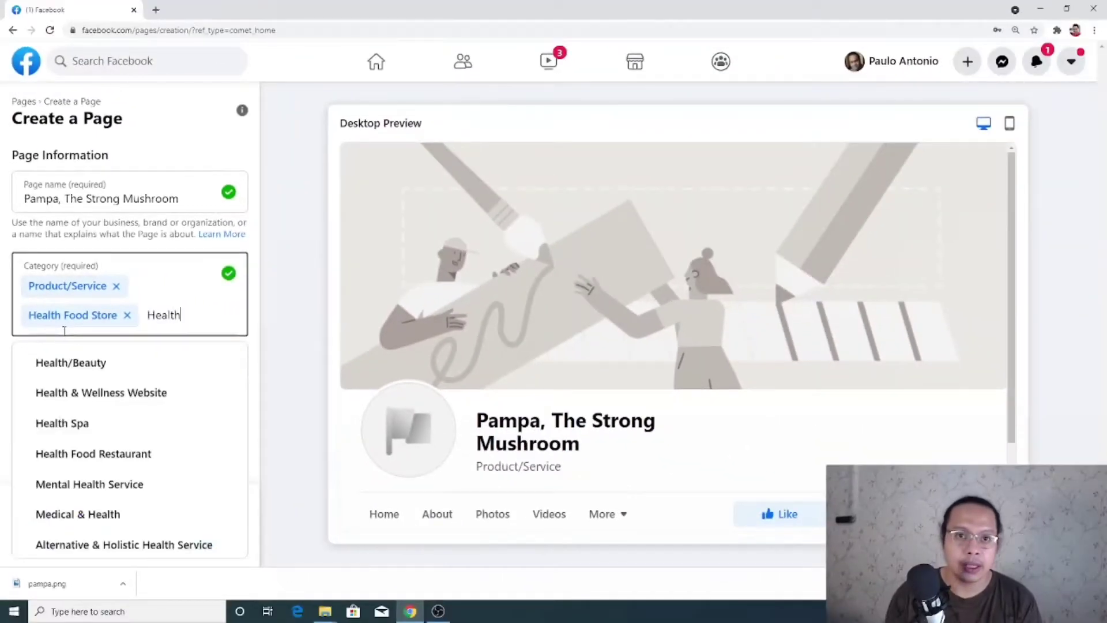
click(77, 364)
Enter the description 'The newest food supplement for men'
click(99, 439)
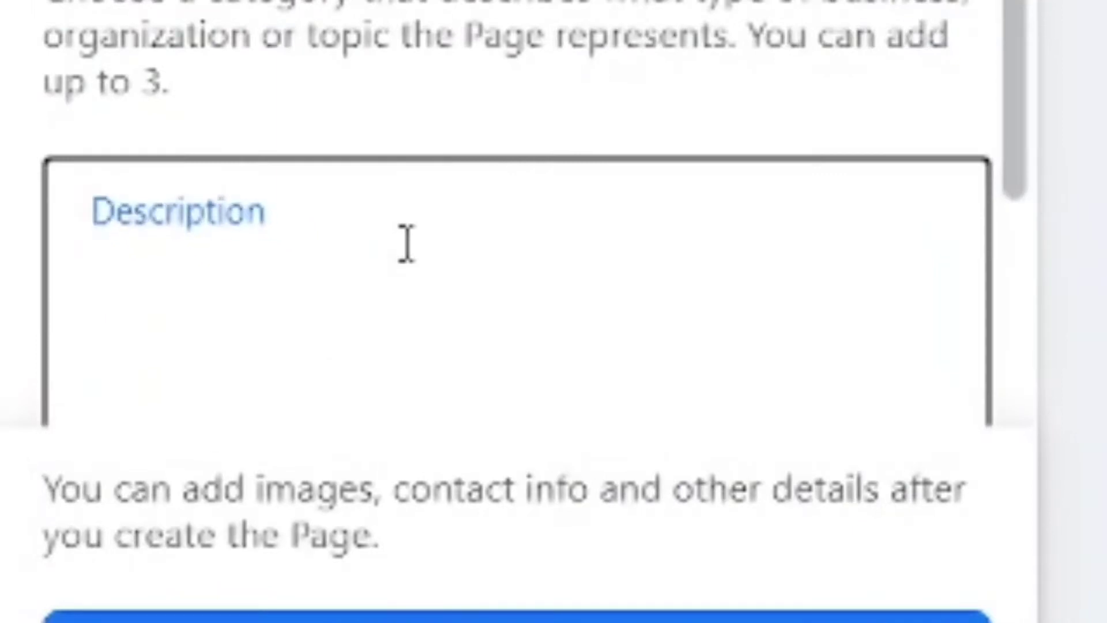
text(The New)
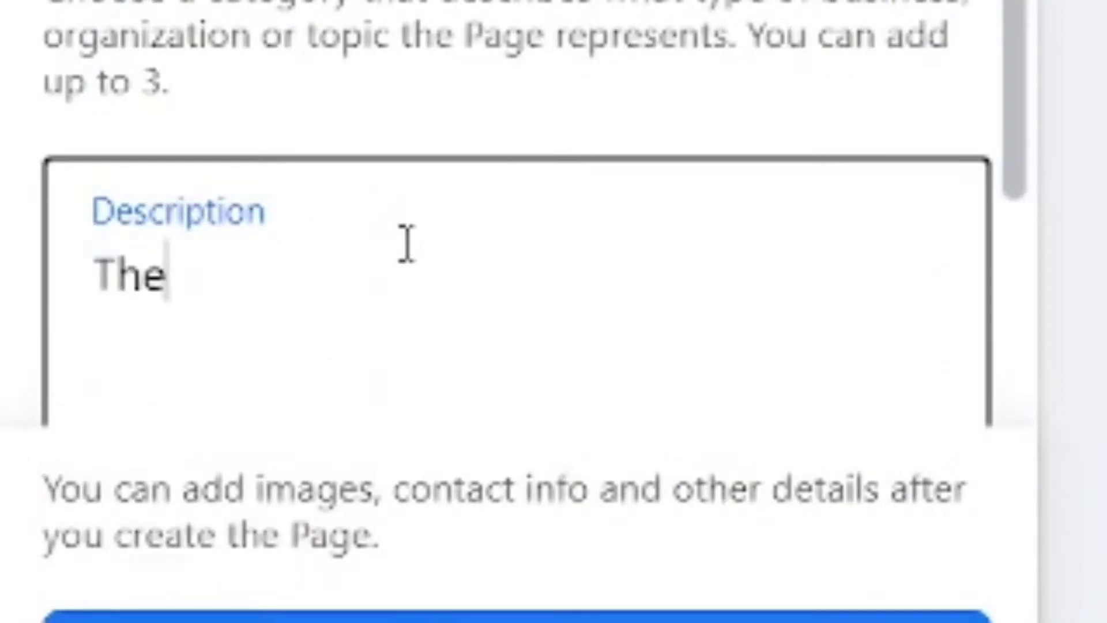
key(BackSpace)
key(BackSpace)
key(BackSpace)
text(new)
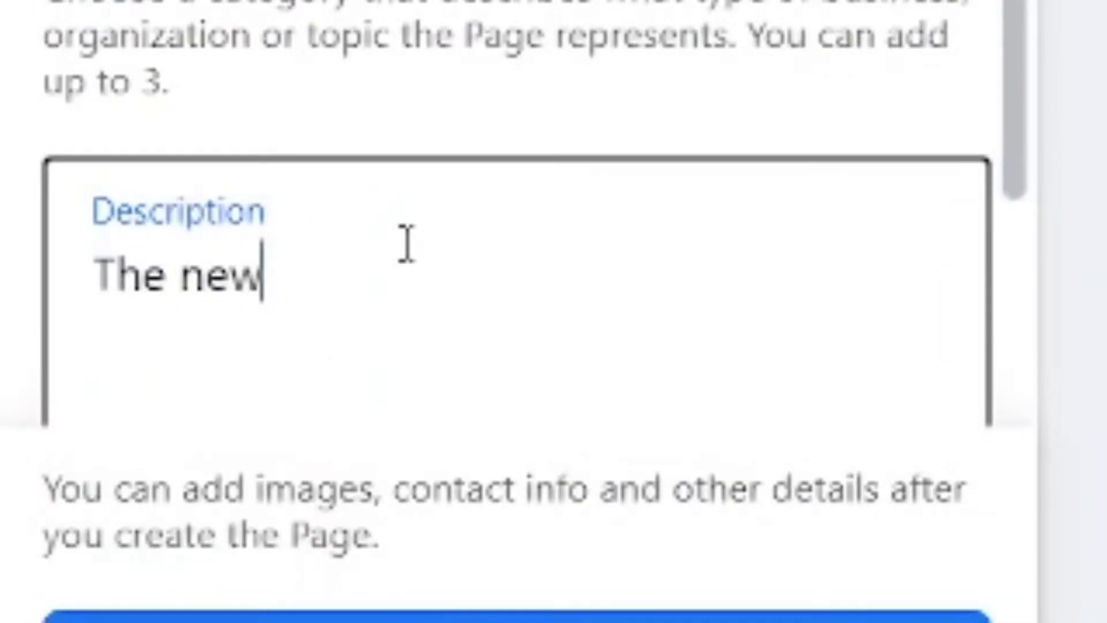
text(est )
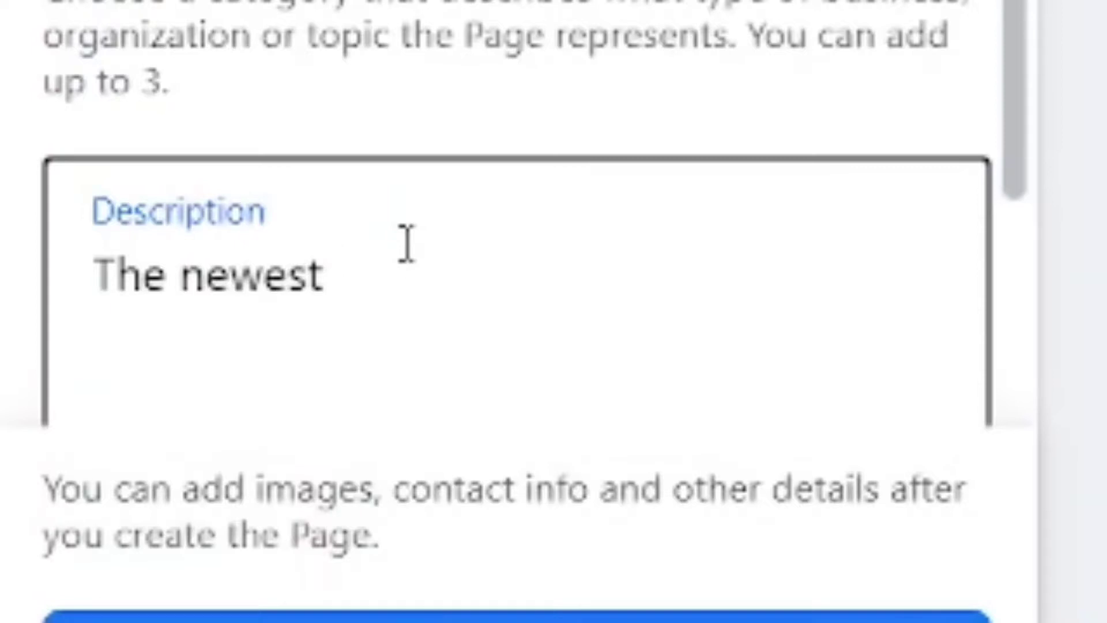
text(food supplement for men)
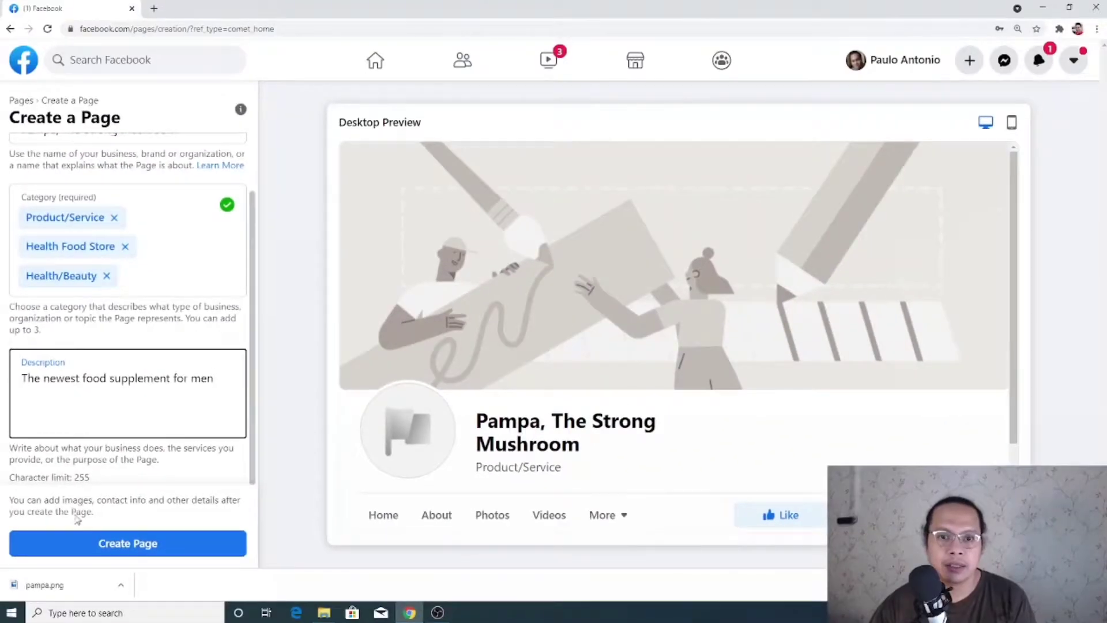
Create the Page from the entered details and dismiss the downloads bar
click(95, 545)
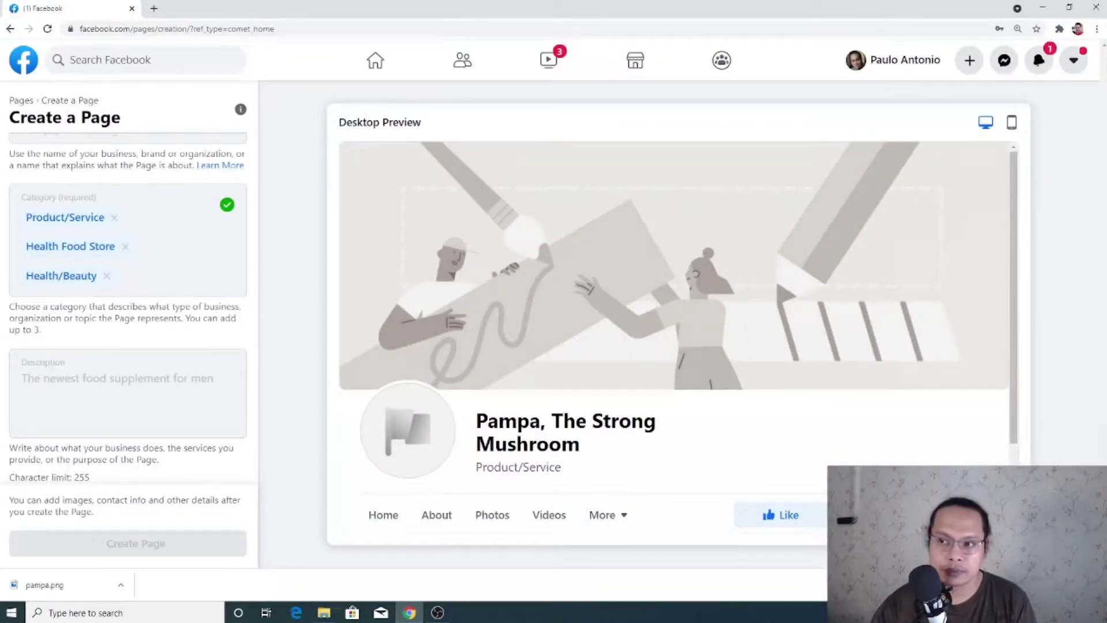
click(1095, 585)
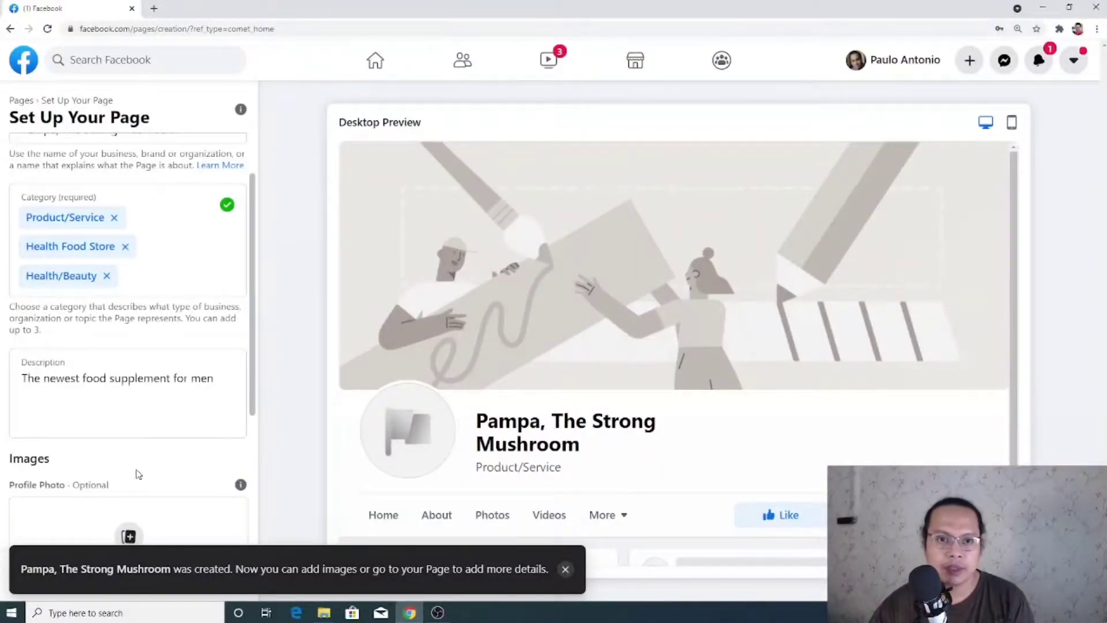
scroll(130, 455, down, 1)
scroll(121, 421, down, 2)
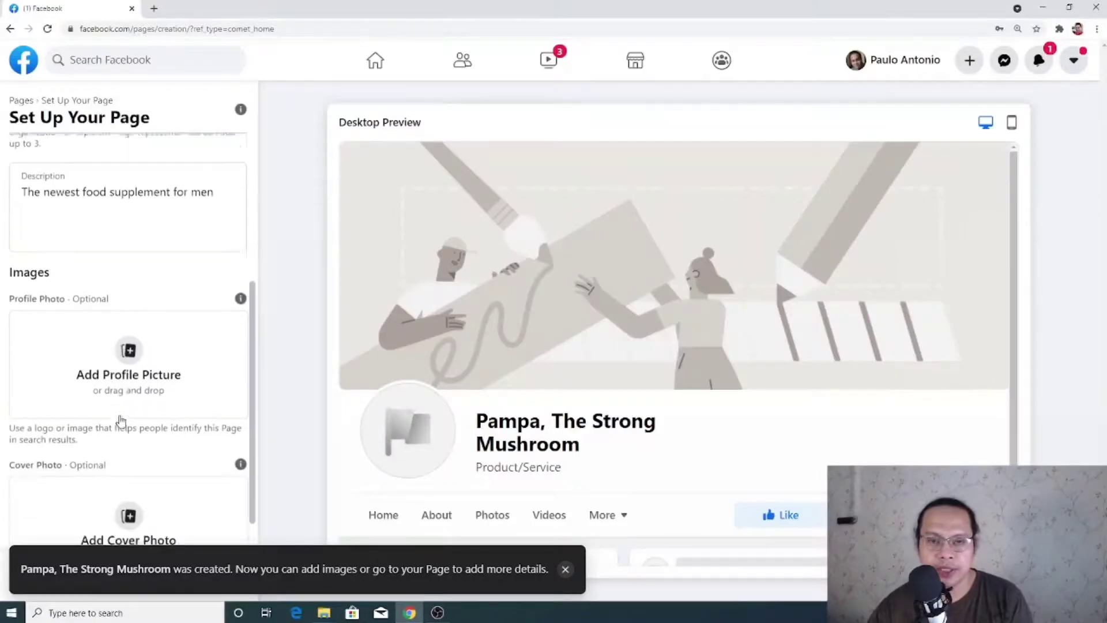
scroll(125, 363, down, 1)
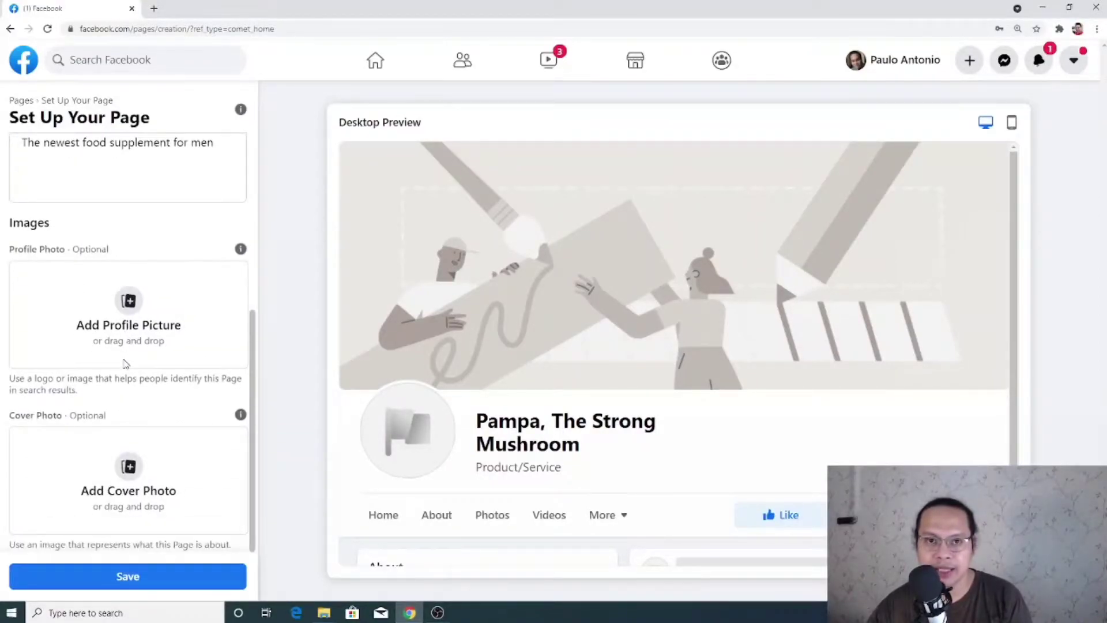
Save the Pampa bottle as profile picture and the pampa (1) banner as cover photo
click(130, 326)
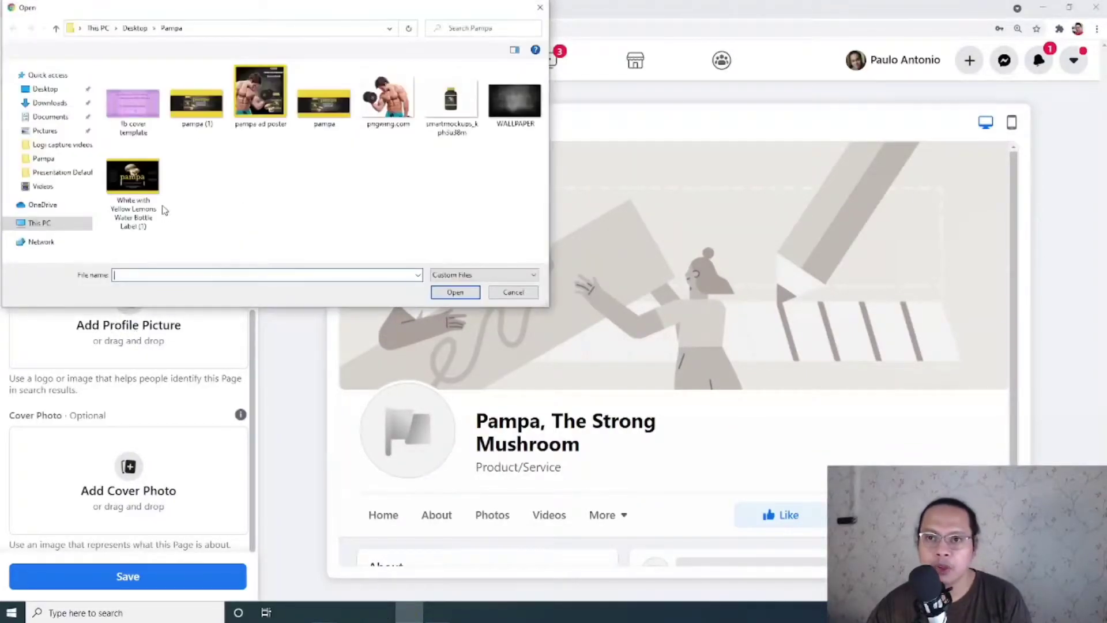
double_click(458, 108)
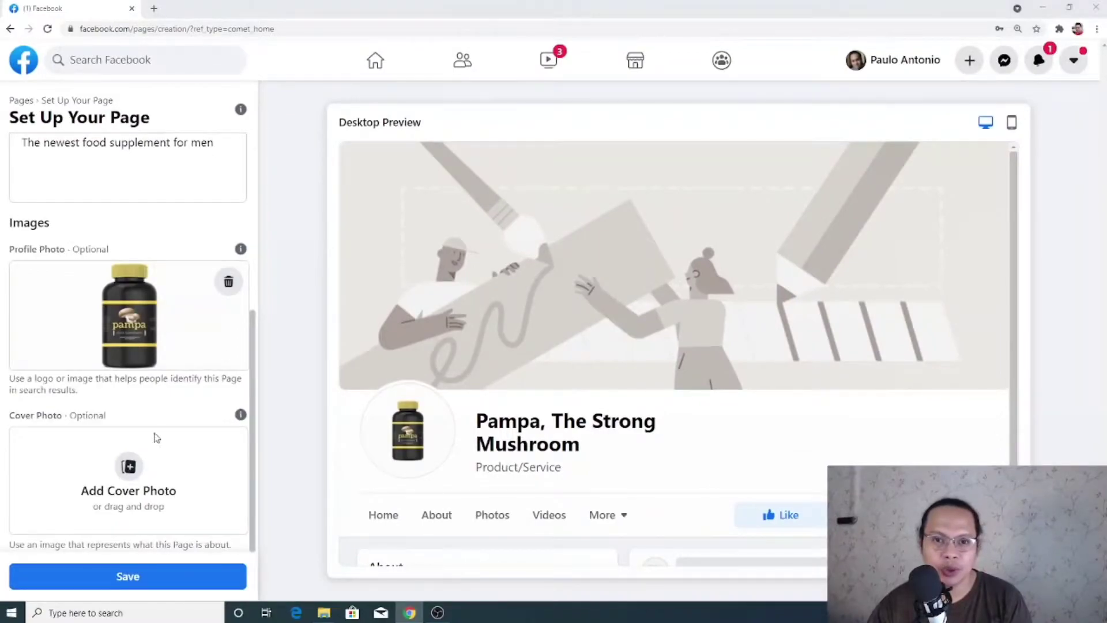
click(129, 467)
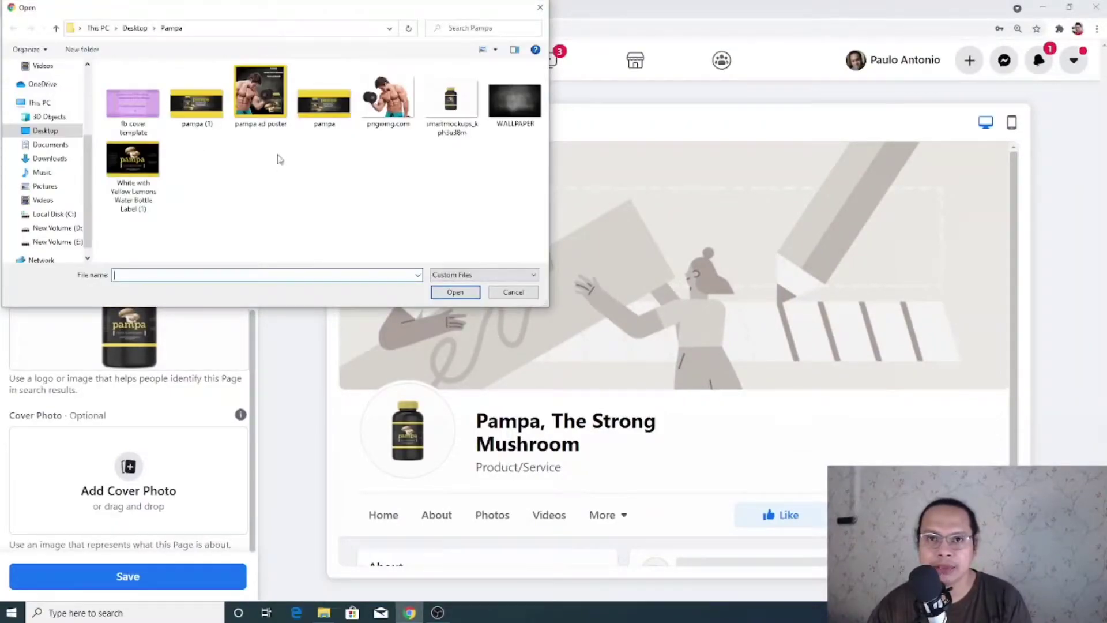
double_click(197, 105)
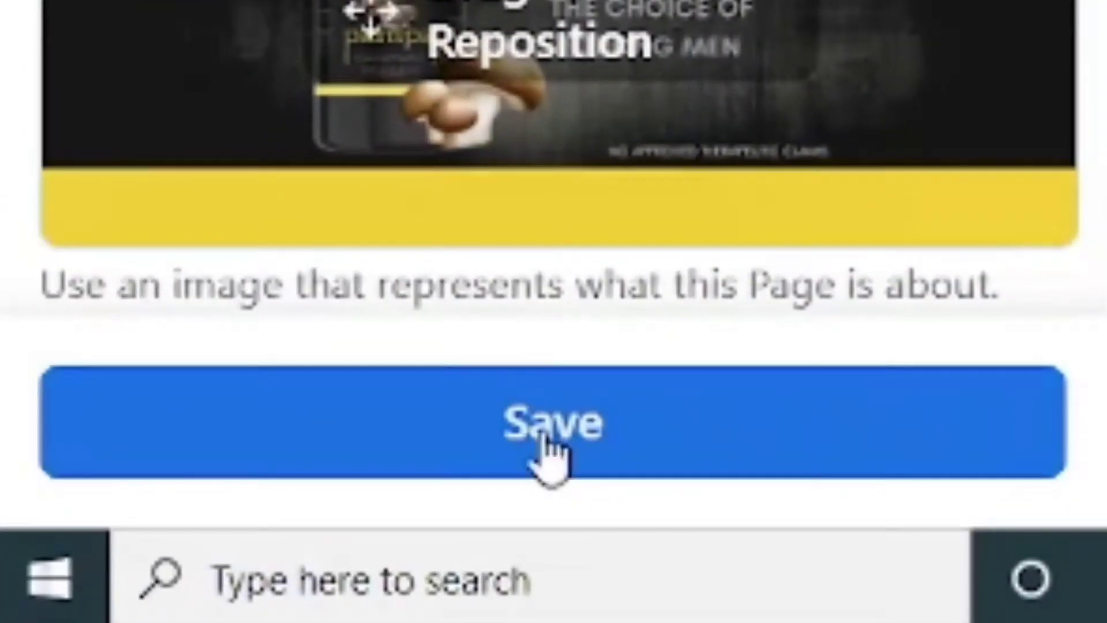
click(551, 453)
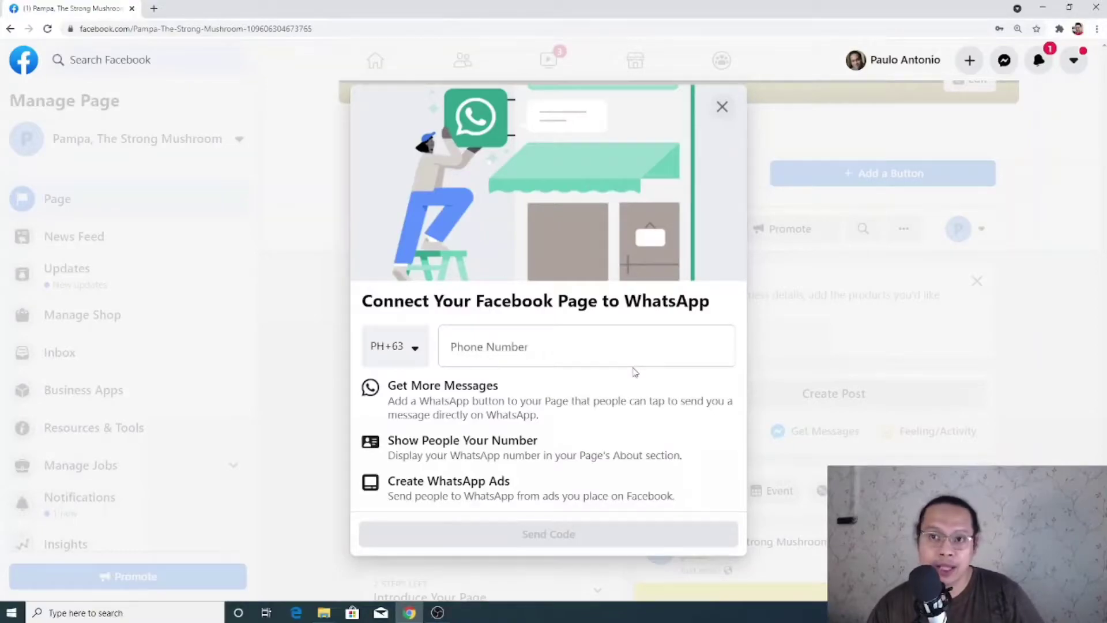
Close the WhatsApp connection prompt and leave without connecting
click(723, 110)
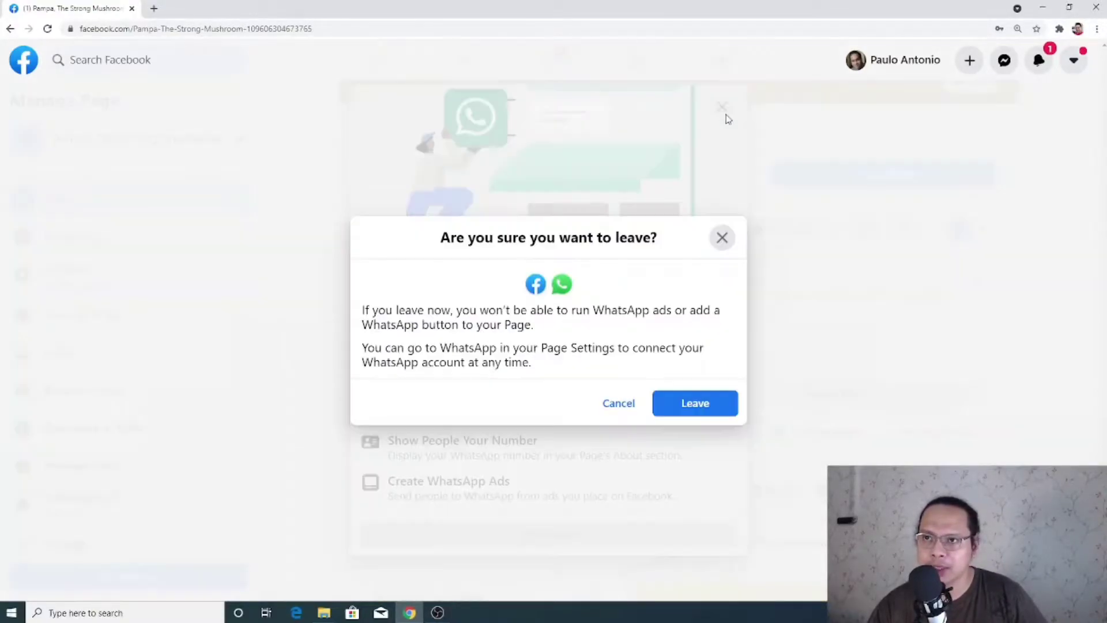
click(681, 403)
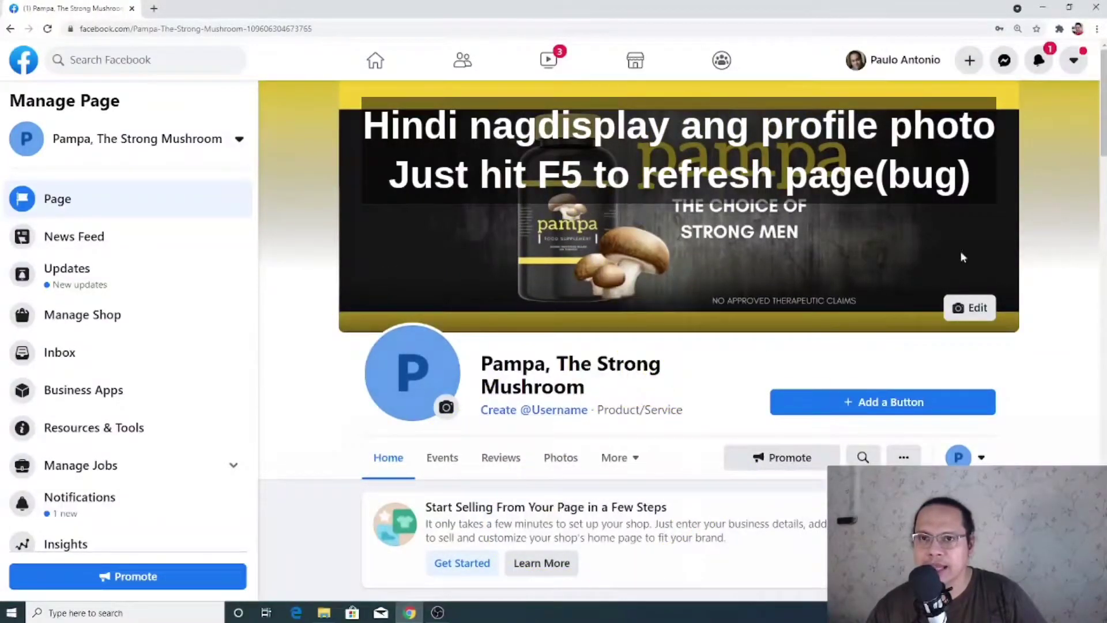
scroll(1070, 187, down, 2)
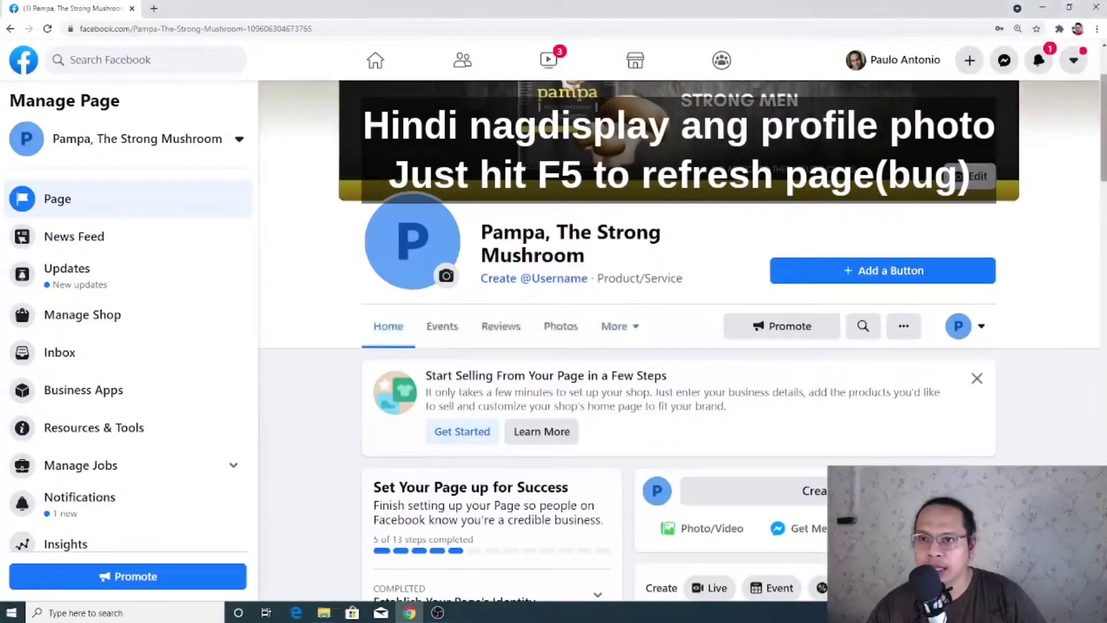
scroll(1059, 189, up, 2)
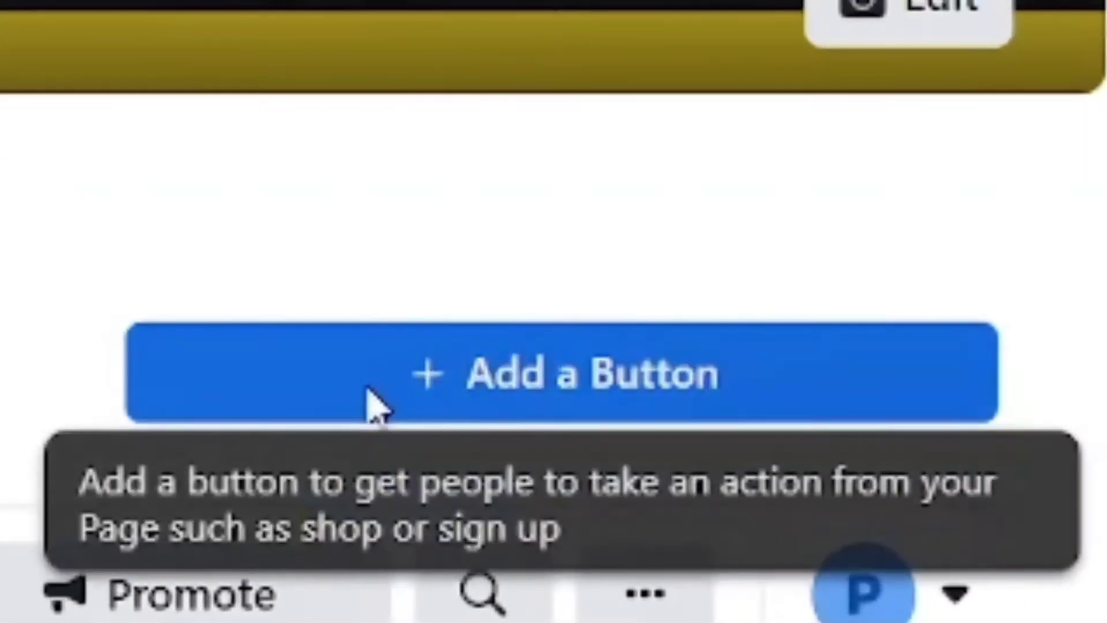
Add a Send Message button and save the FAQ with Question #1 deleted
click(835, 409)
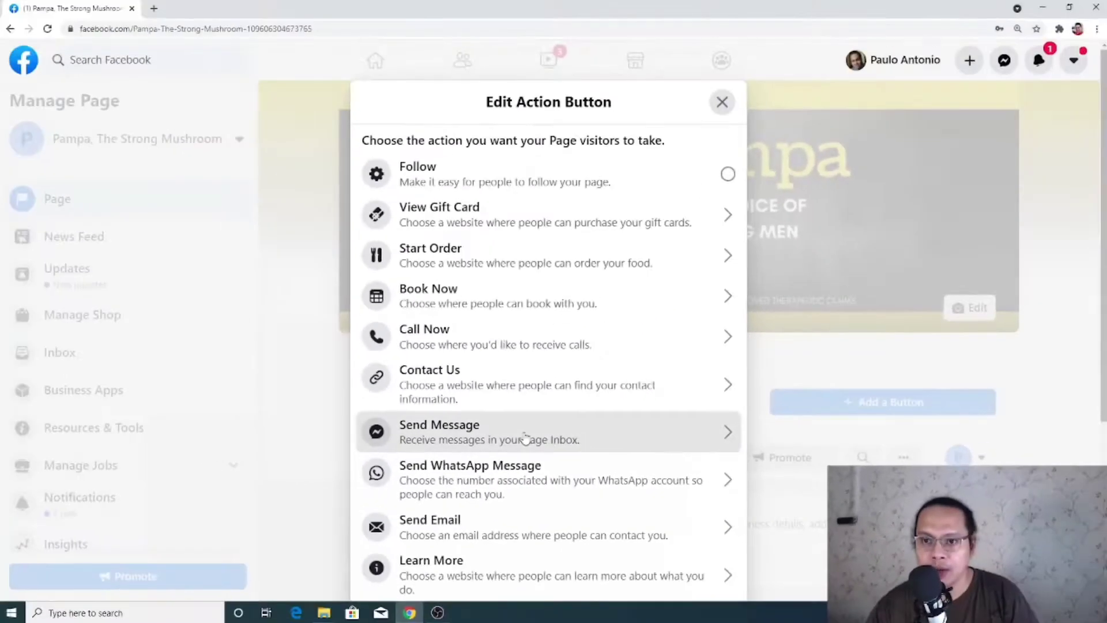
click(524, 438)
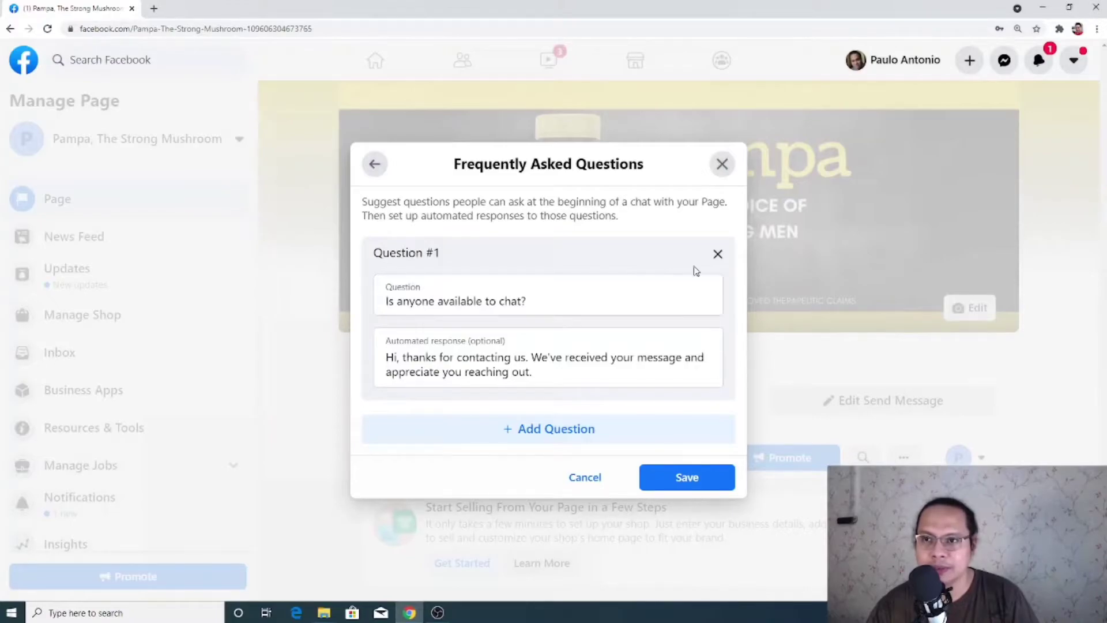
click(718, 253)
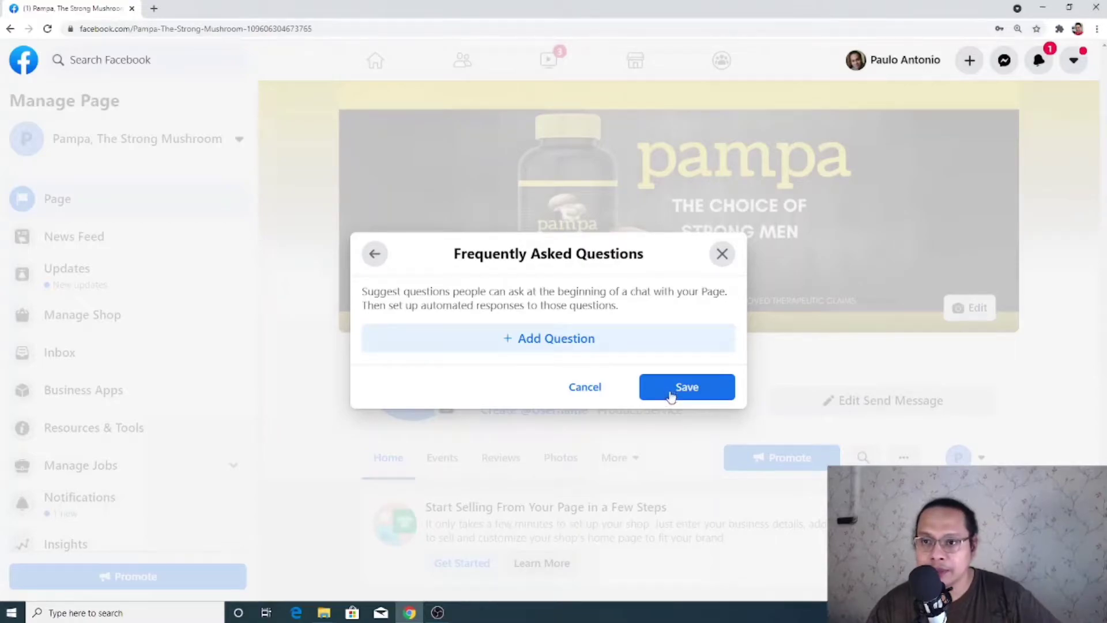
click(670, 396)
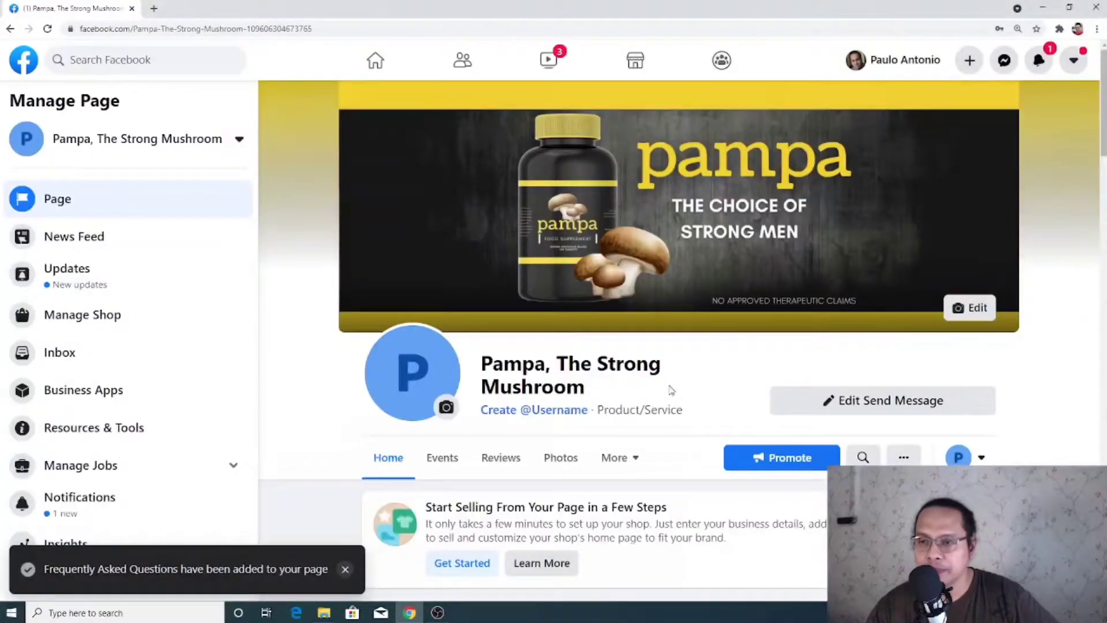
scroll(566, 379, down, 5)
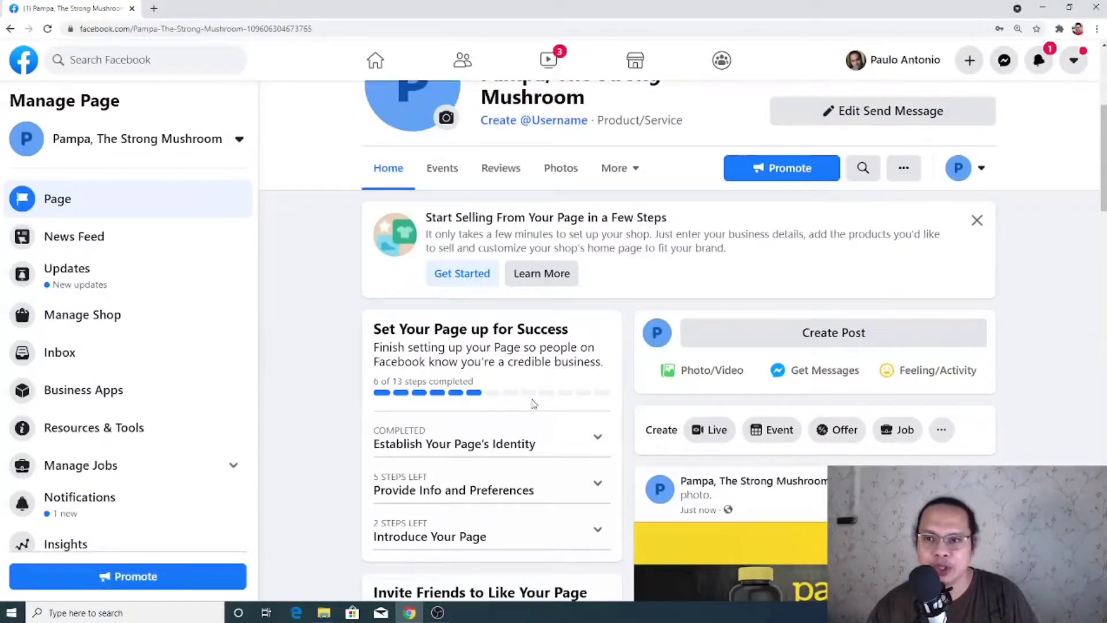
scroll(534, 403, down, 7)
scroll(534, 404, up, 7)
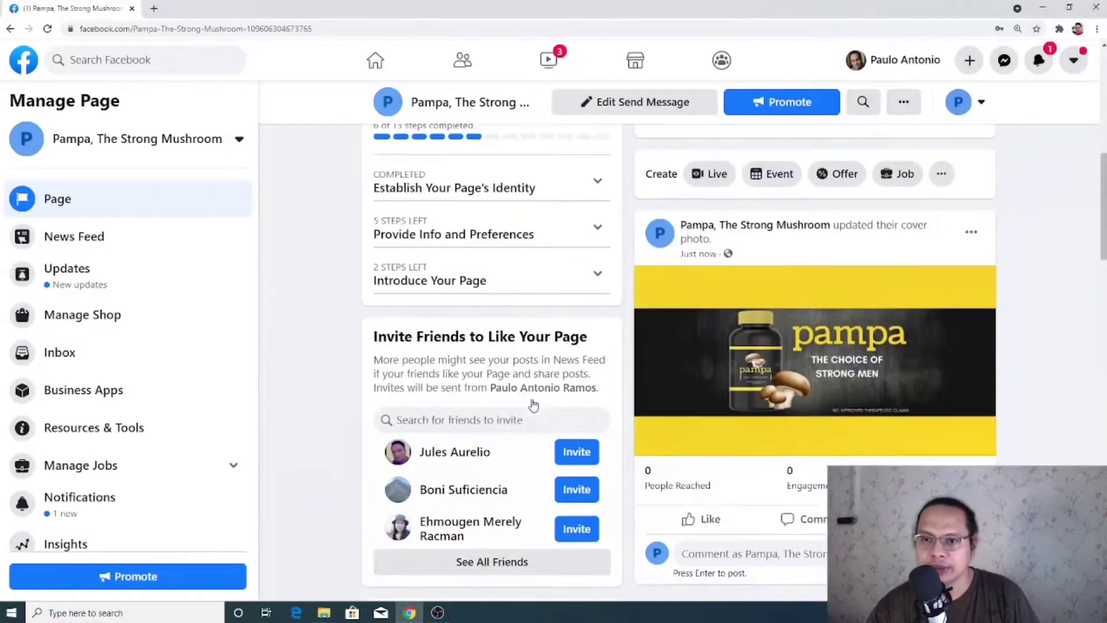
scroll(534, 403, up, 3)
scroll(698, 440, down, 2)
Start a new Page post with the 'pampa ad poster' image attached
click(784, 334)
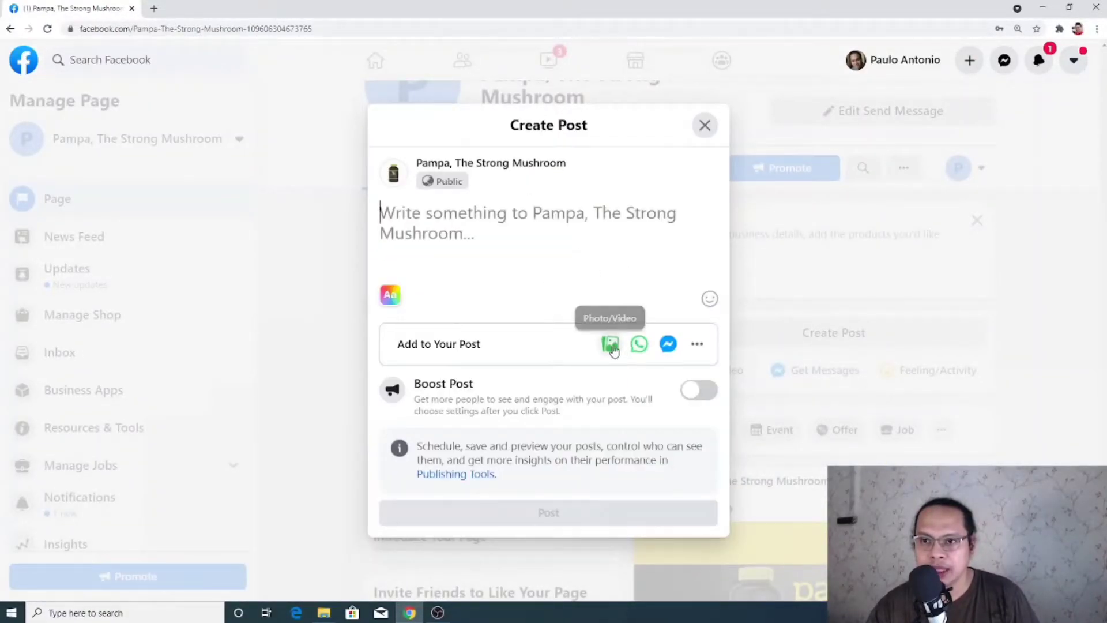
click(612, 345)
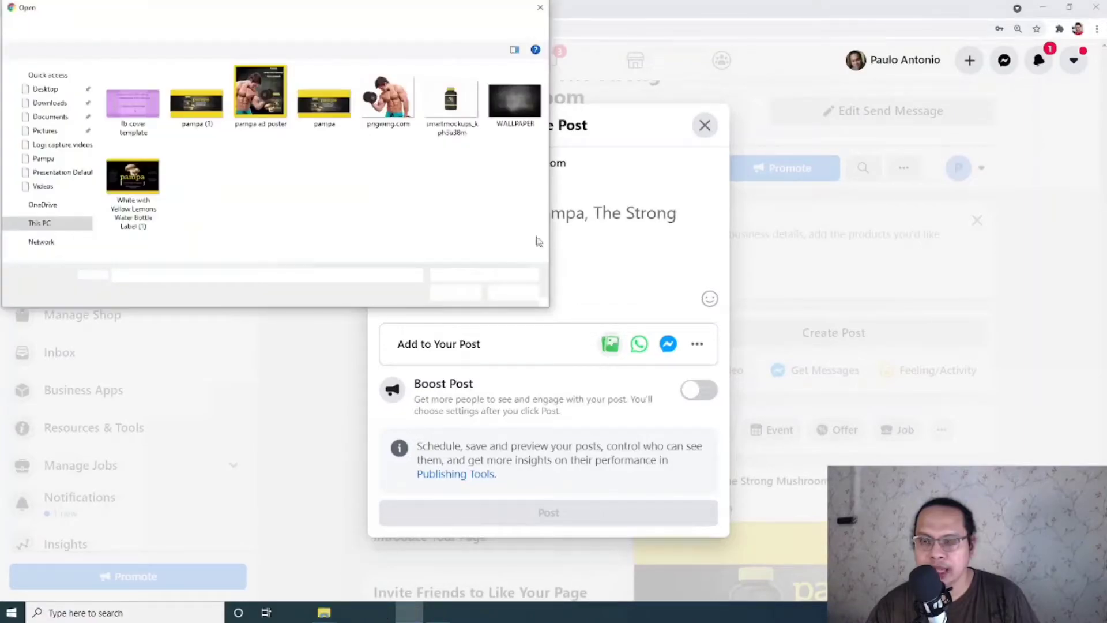
click(283, 118)
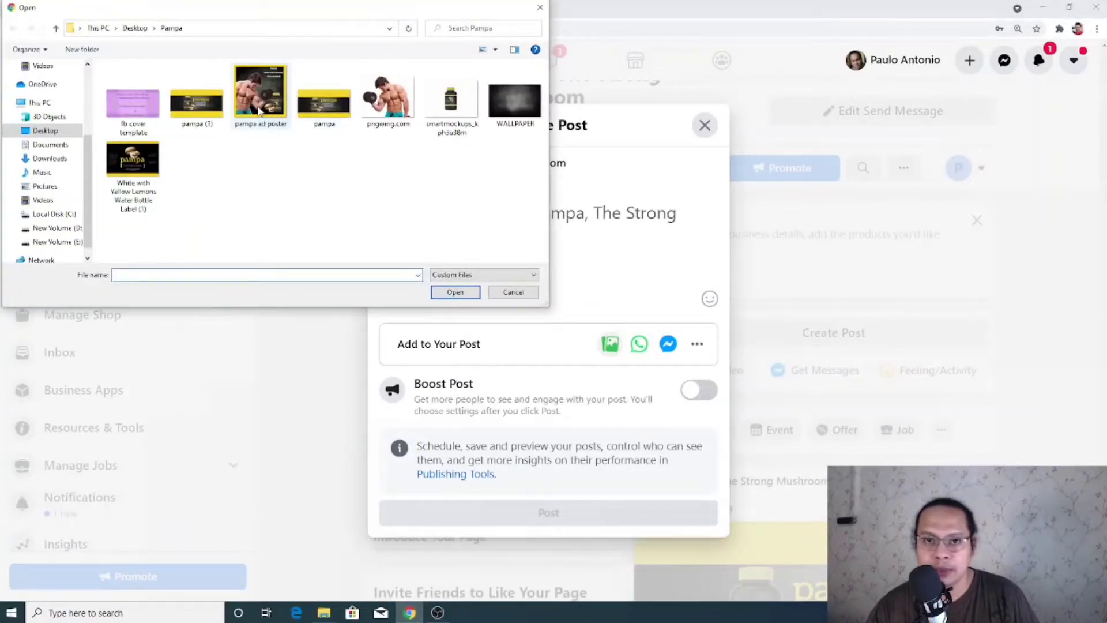
click(456, 292)
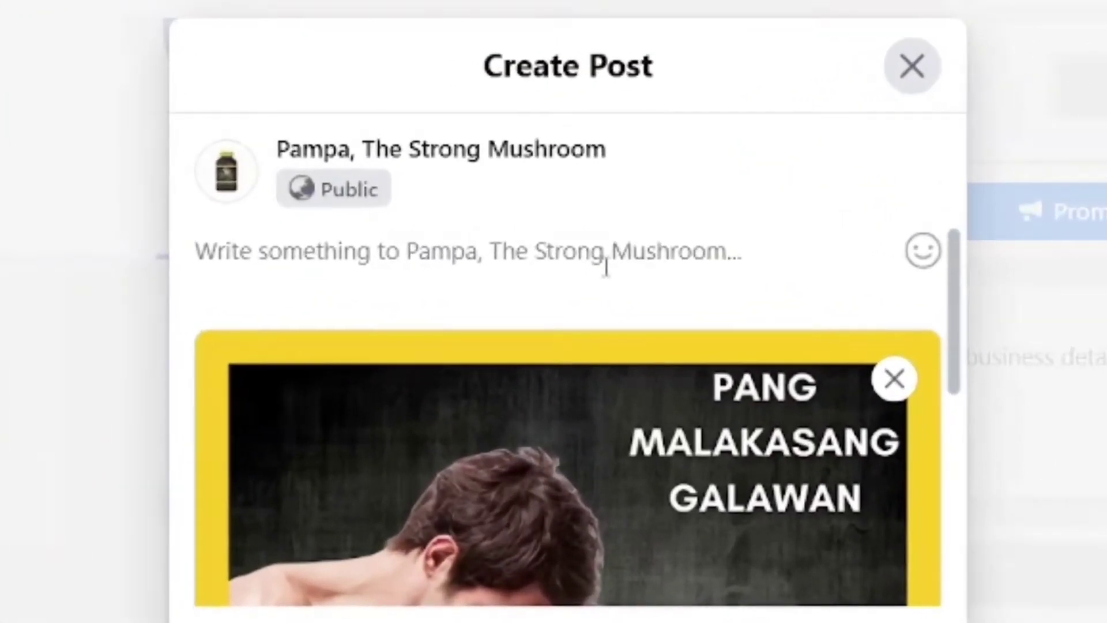
Write the caption lines 'The newest food supplement for men is finally here!' and 'Pampa, The Strong Agaricus Mushroom Supplement.'
text(The newest food suppl)
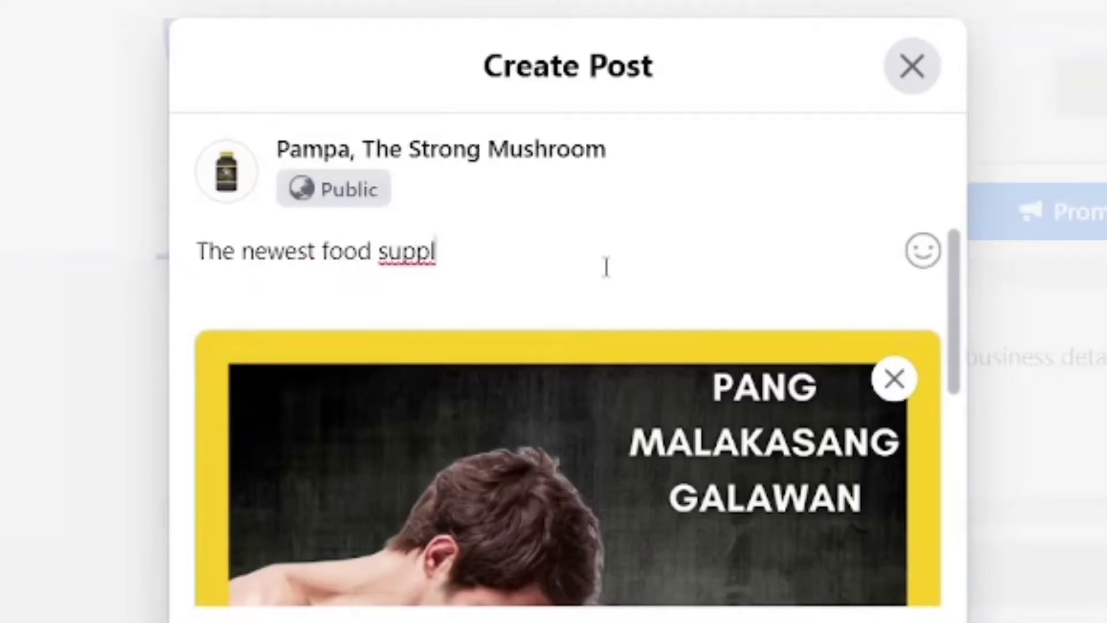
text(ement for men is)
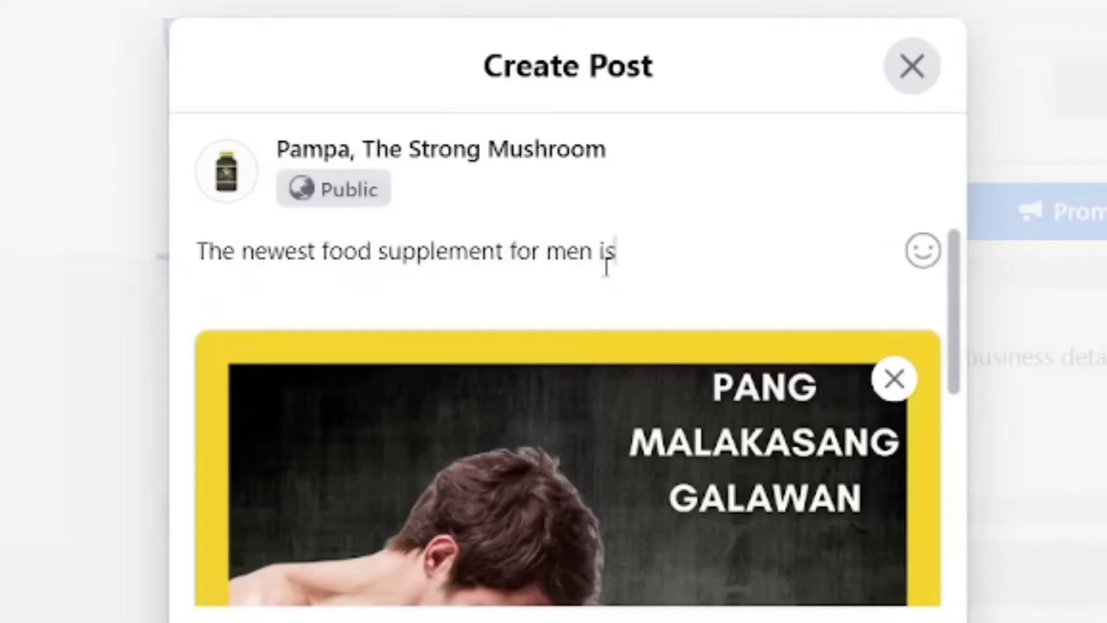
text( finally here!)
key(Return)
key(Return)
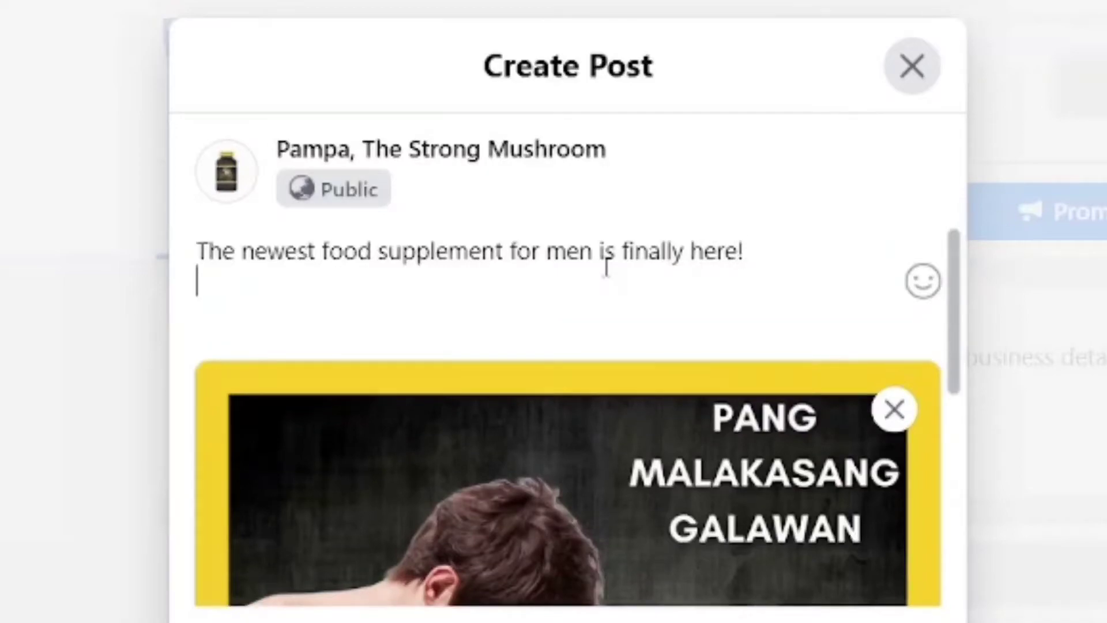
text(Pampa, The Str)
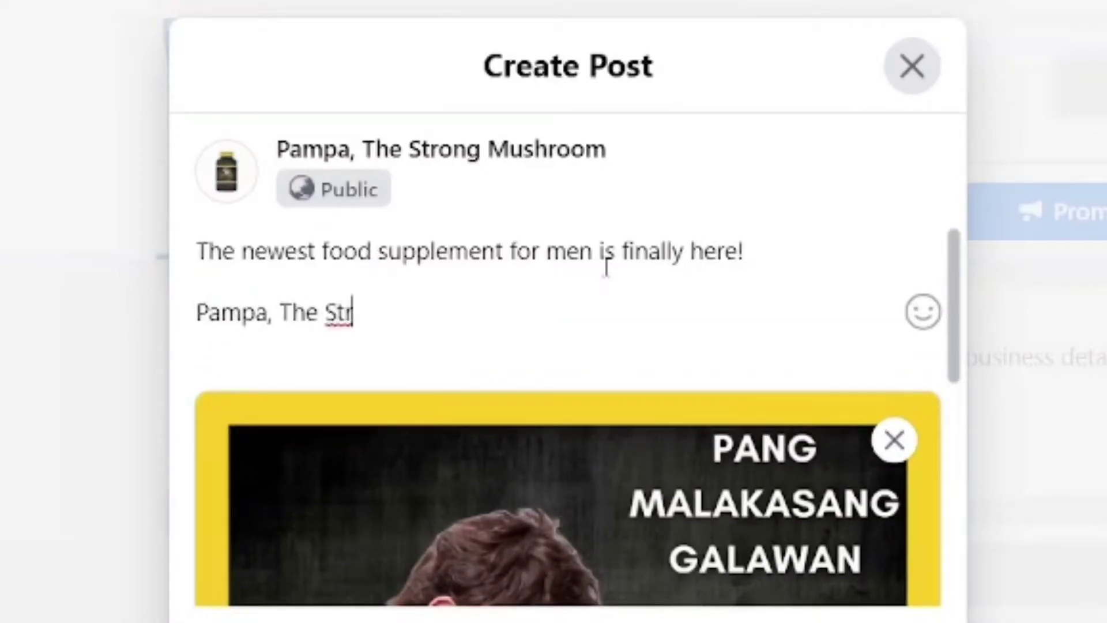
text(ong Agaric)
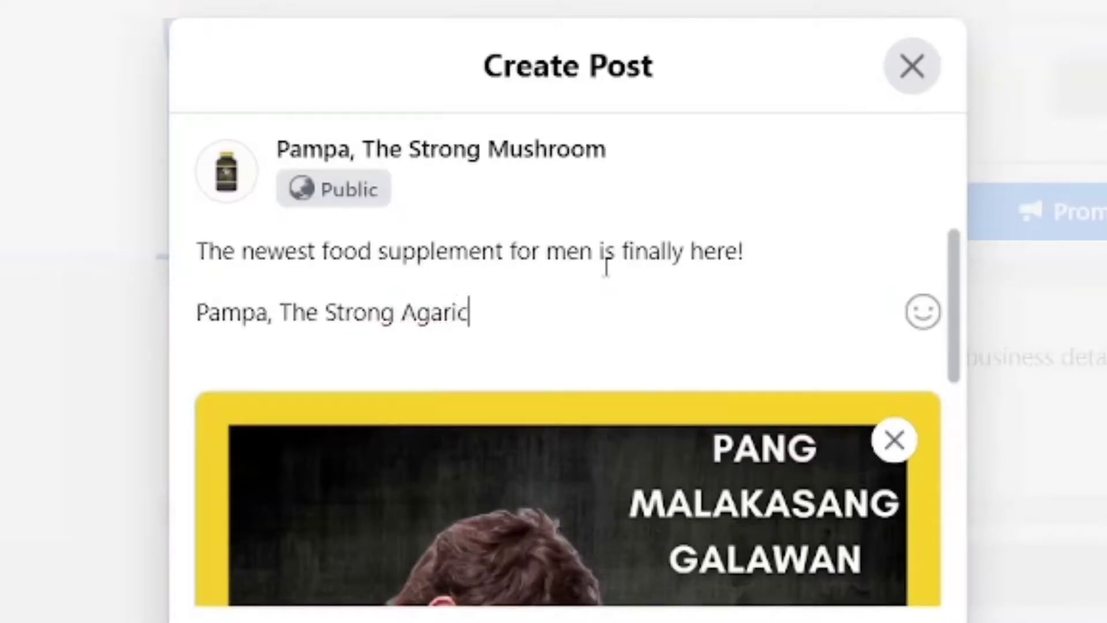
text(us Mushroom Supple,emn)
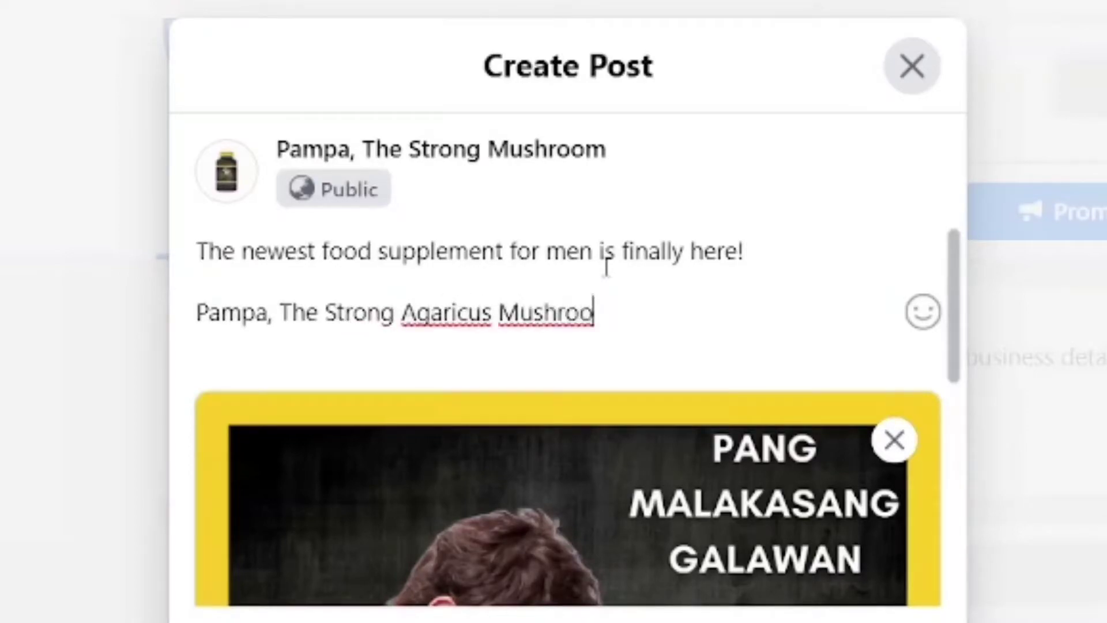
key(BackSpace)
key(BackSpace)
key(BackSpace)
key(BackSpace)
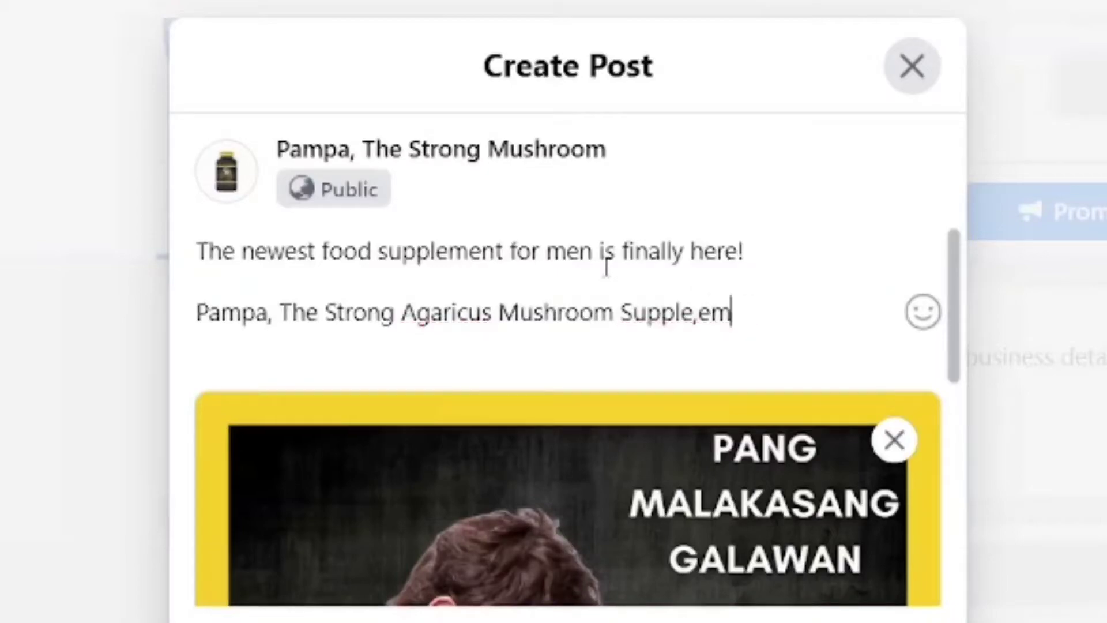
text(ment)
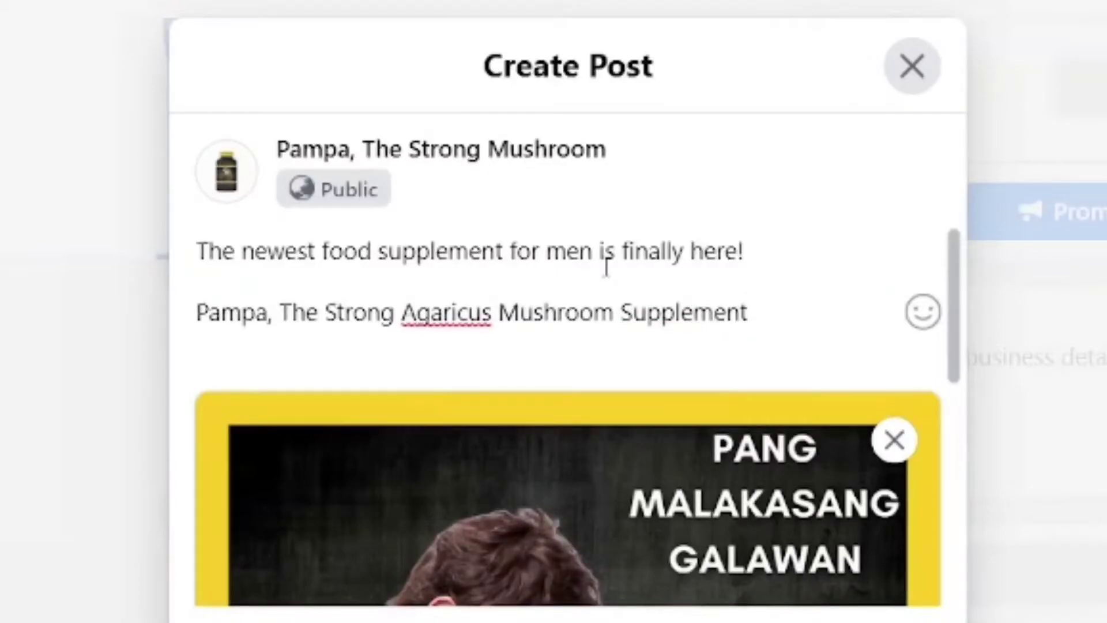
key(BackSpace)
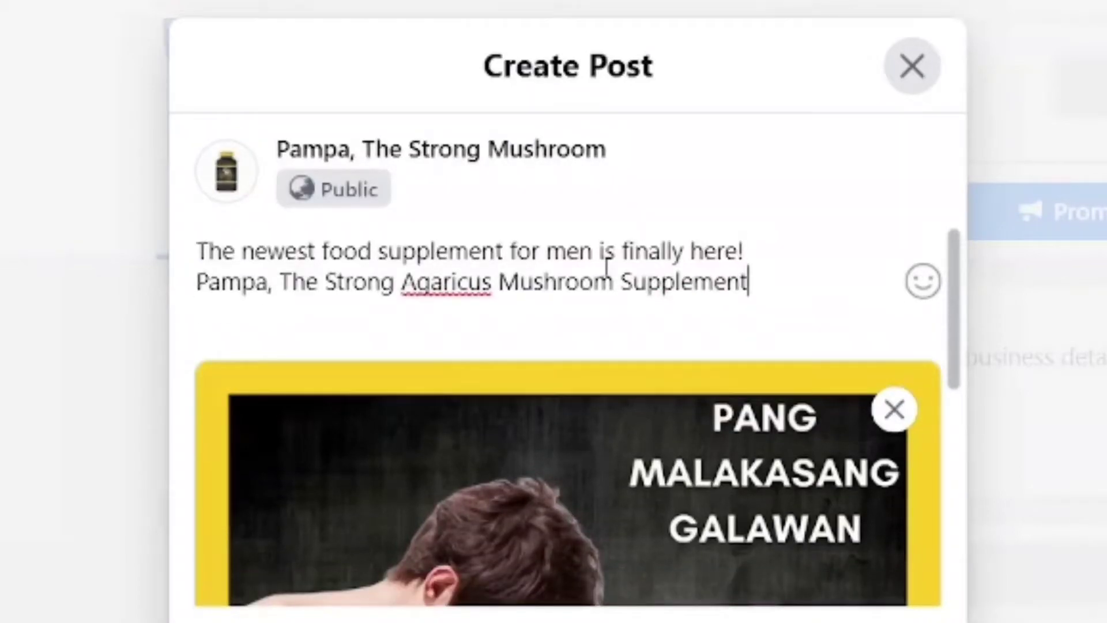
text(.)
Add a third caption line 'NOW AVAILABLE COD NATIONWIDE'
key(Return)
text(NOW AVAI)
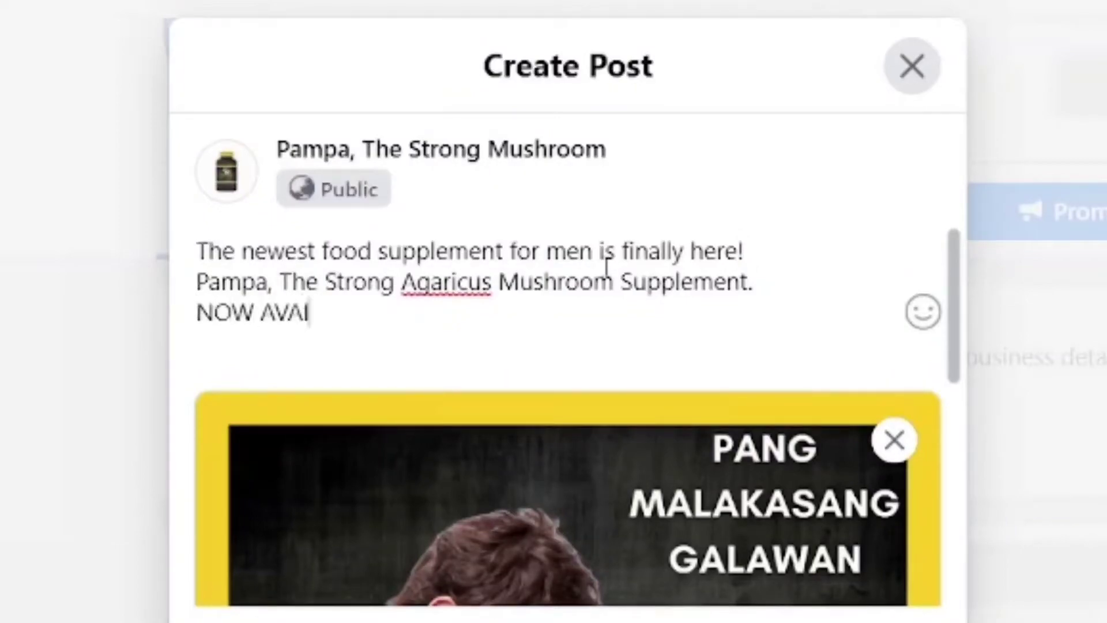
text(LABLE COD NASR)
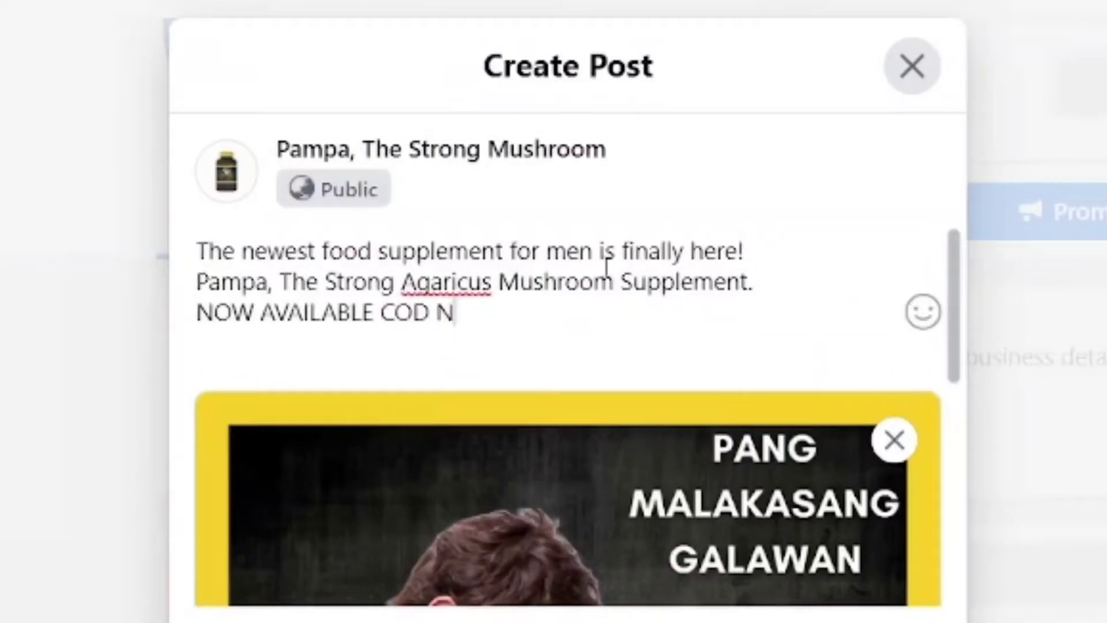
key(BackSpace)
key(BackSpace)
text(TIONWIDE!)
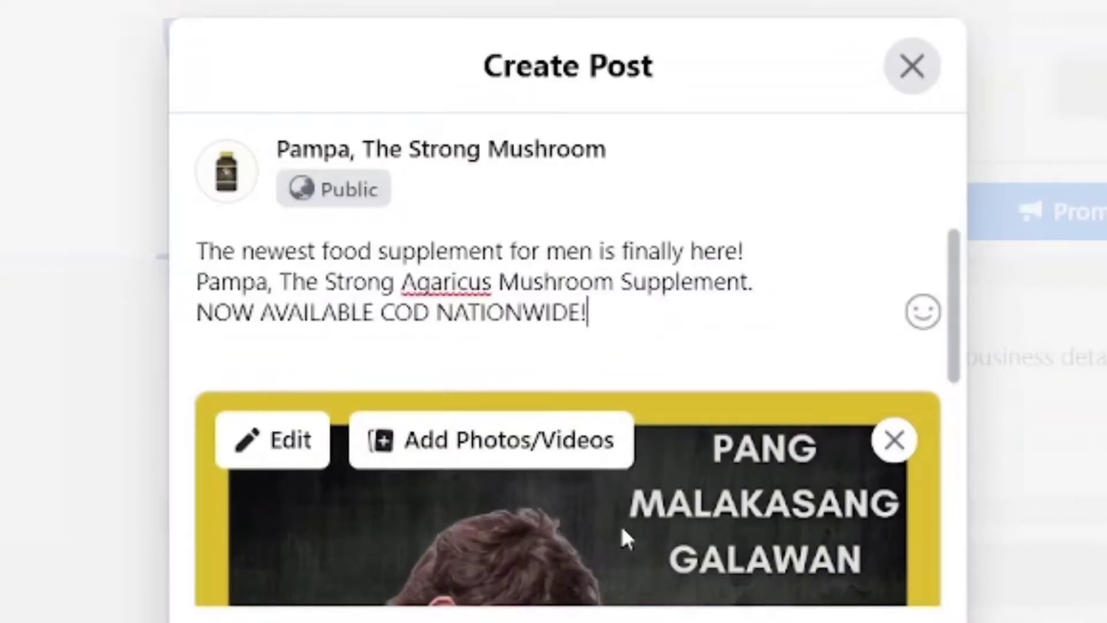
Publish the promo post with its poster to the Pampa Page
scroll(608, 181, down, 5)
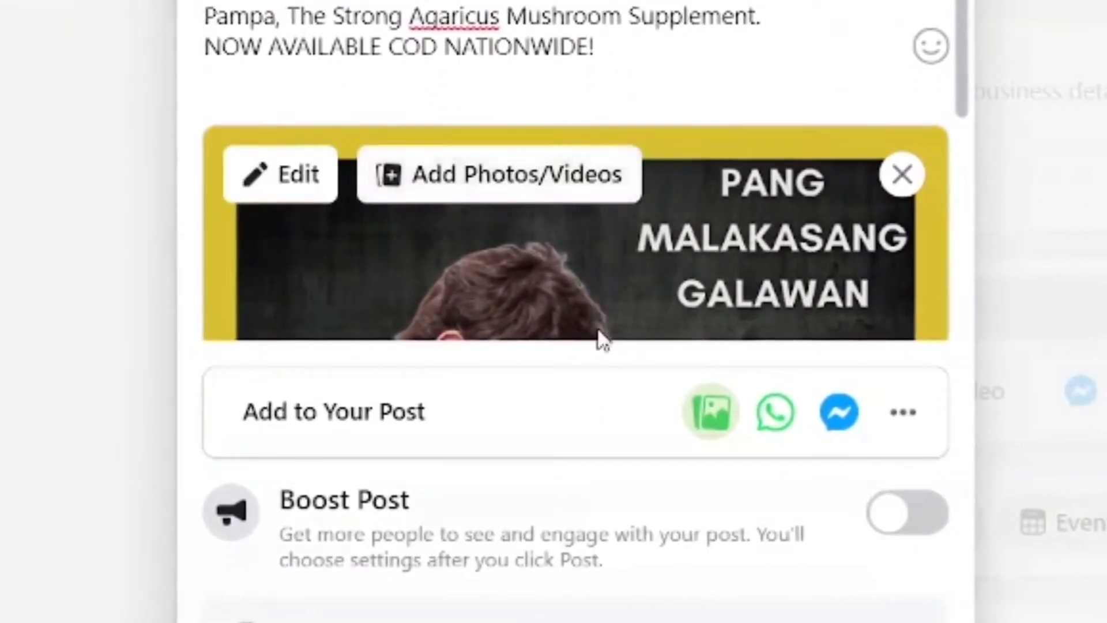
scroll(600, 329, down, 5)
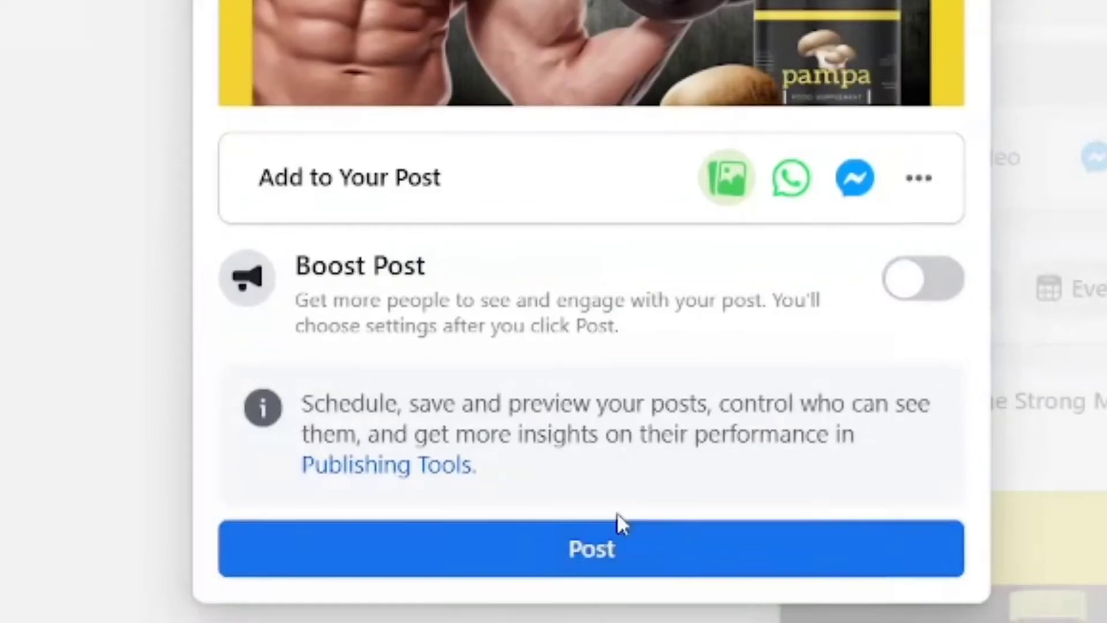
click(634, 559)
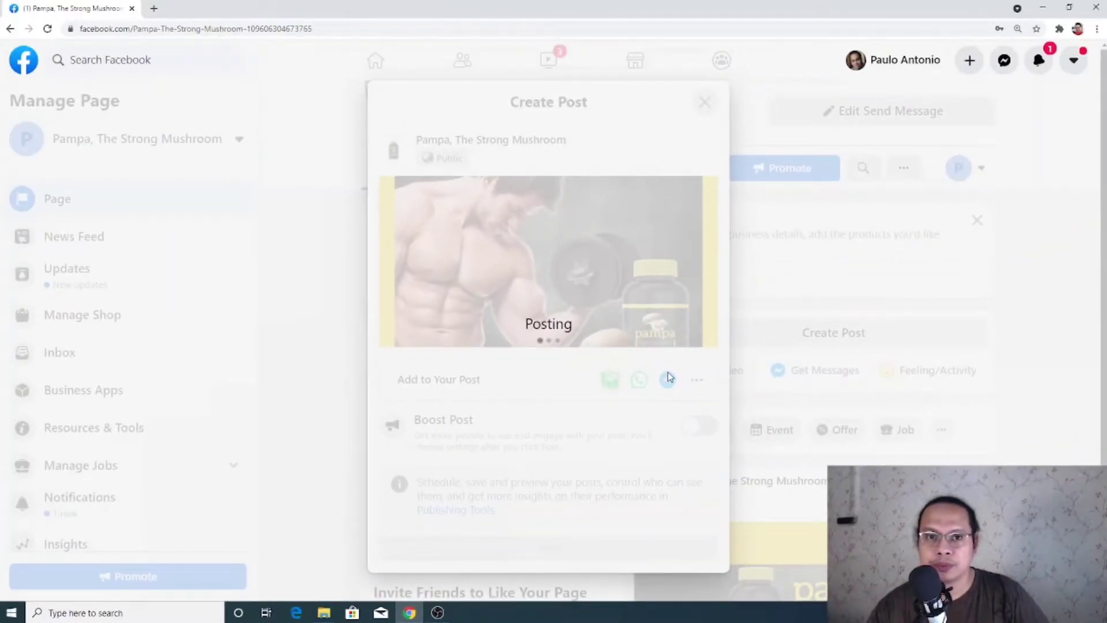
scroll(788, 428, down, 1)
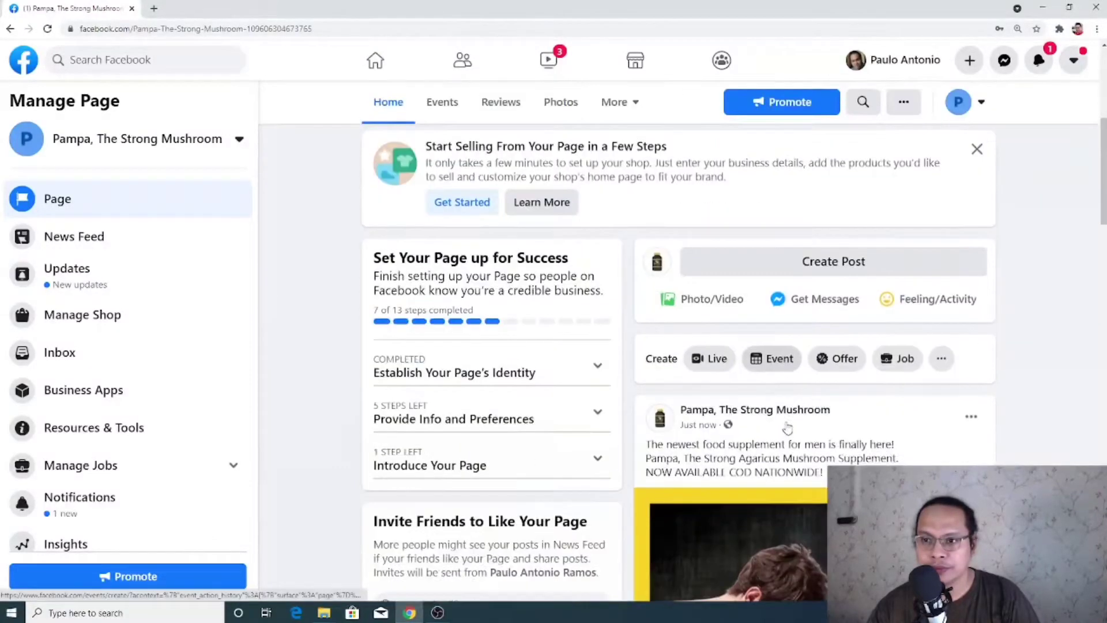
scroll(787, 428, down, 5)
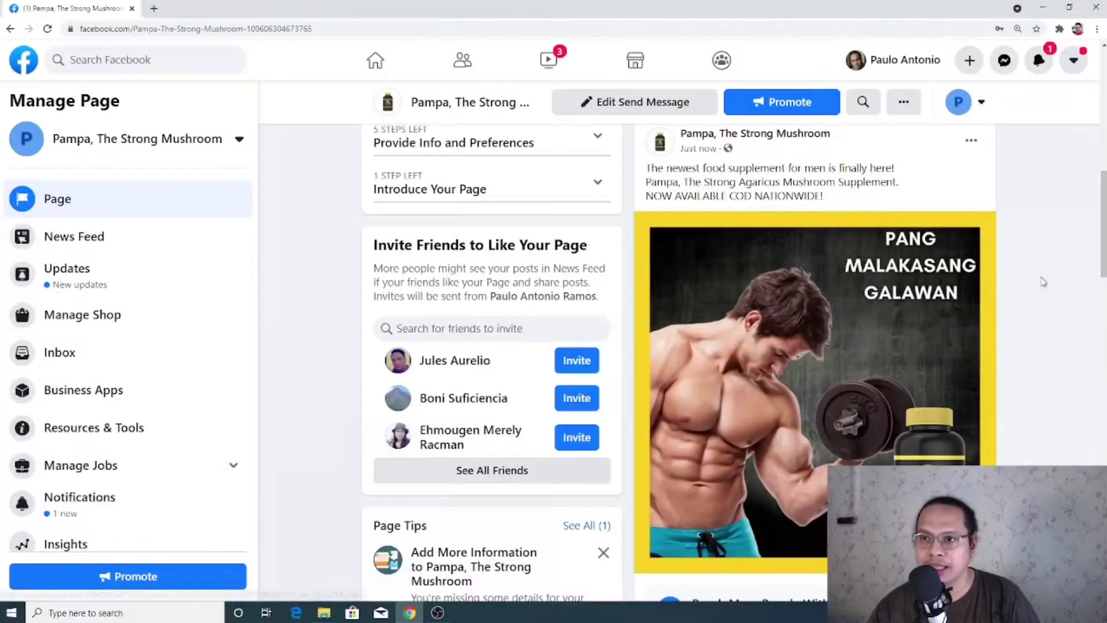
scroll(1044, 282, down, 1)
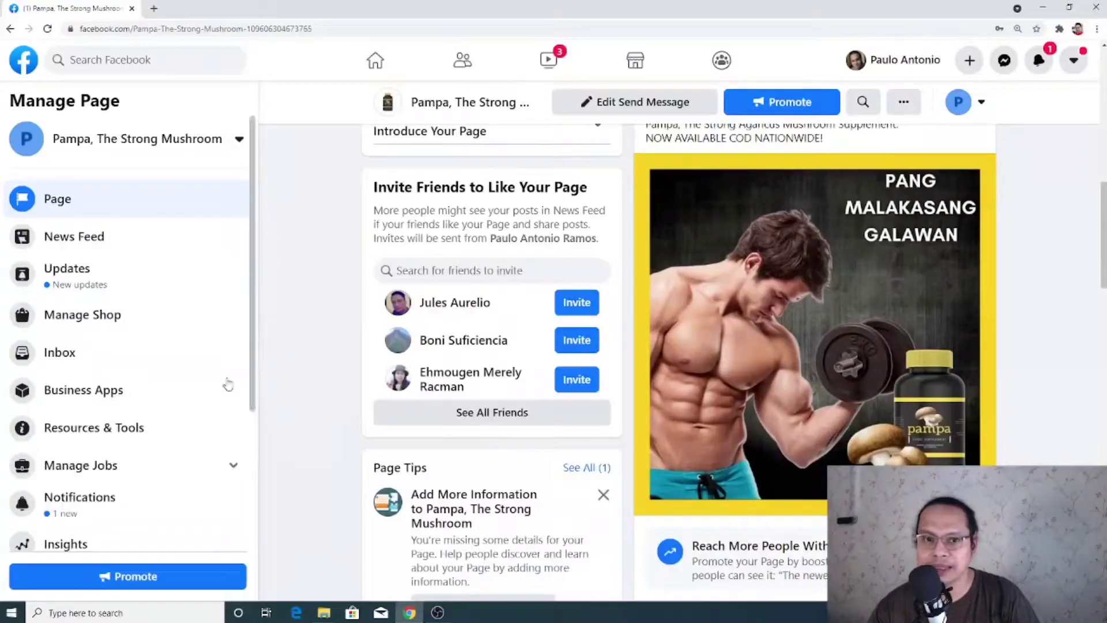
scroll(443, 326, down, 4)
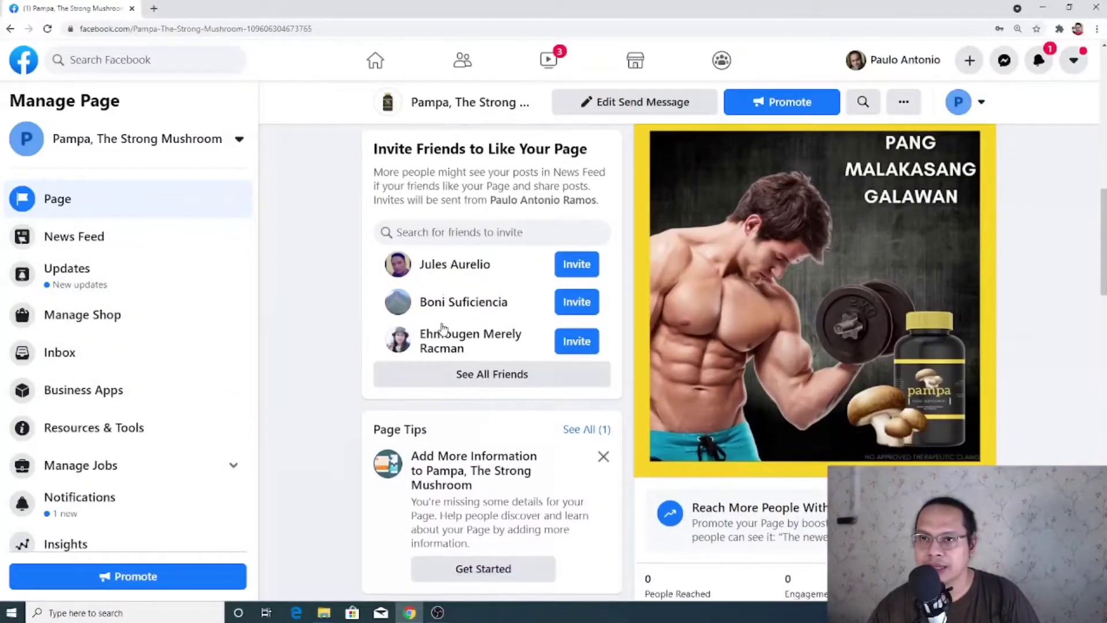
scroll(429, 341, up, 8)
scroll(430, 340, up, 6)
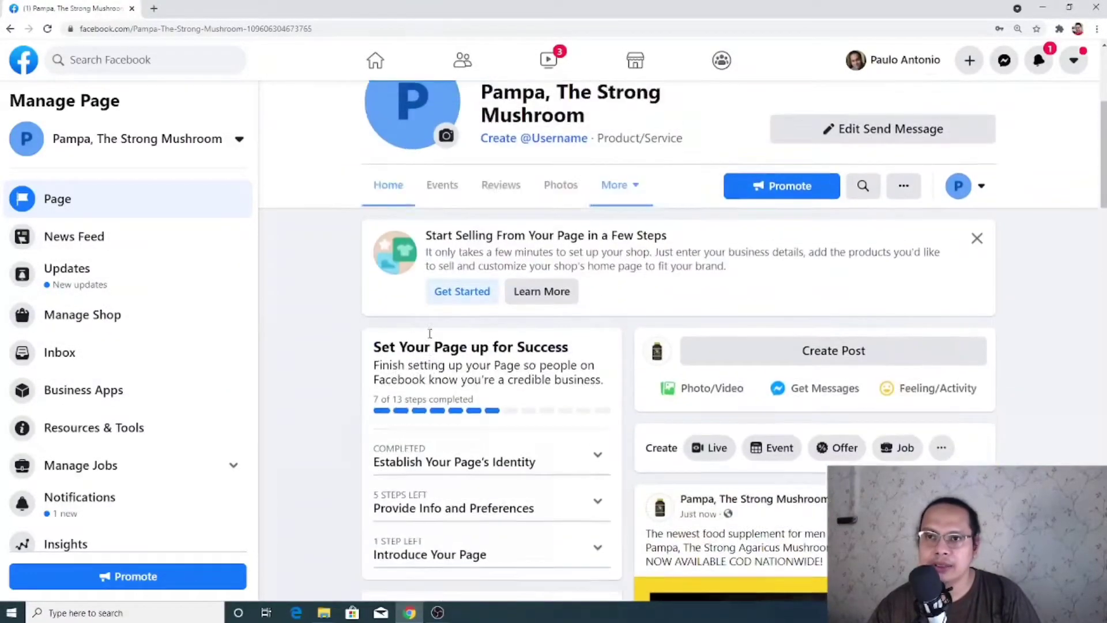
scroll(428, 340, down, 5)
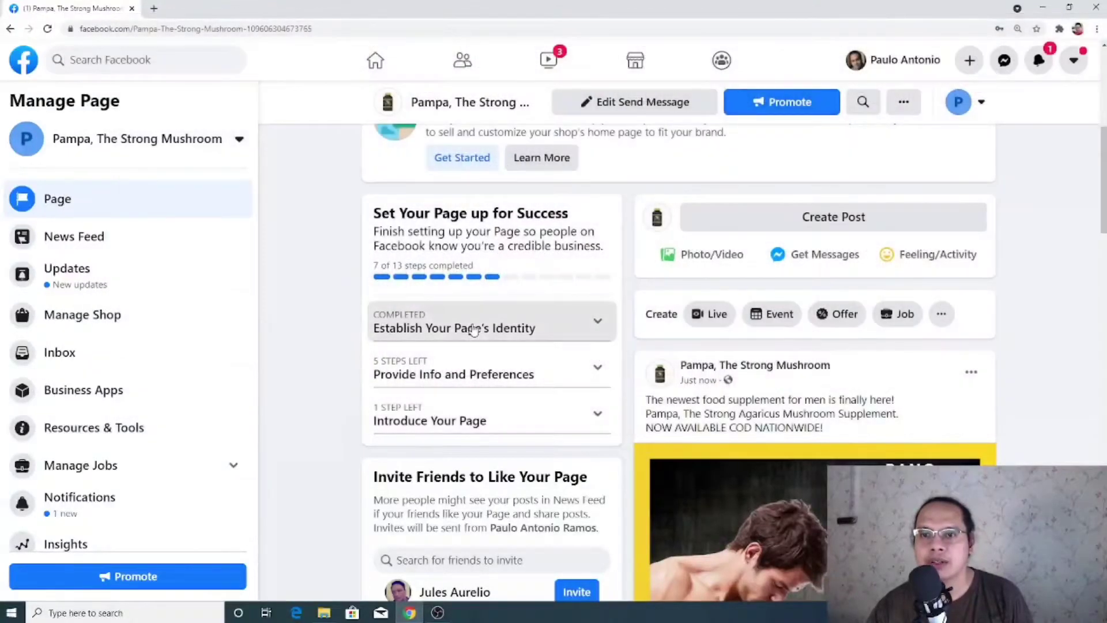
Expand 'Establish Your Page's Identity' and 'Provide Info and Preferences' in the setup card
click(479, 328)
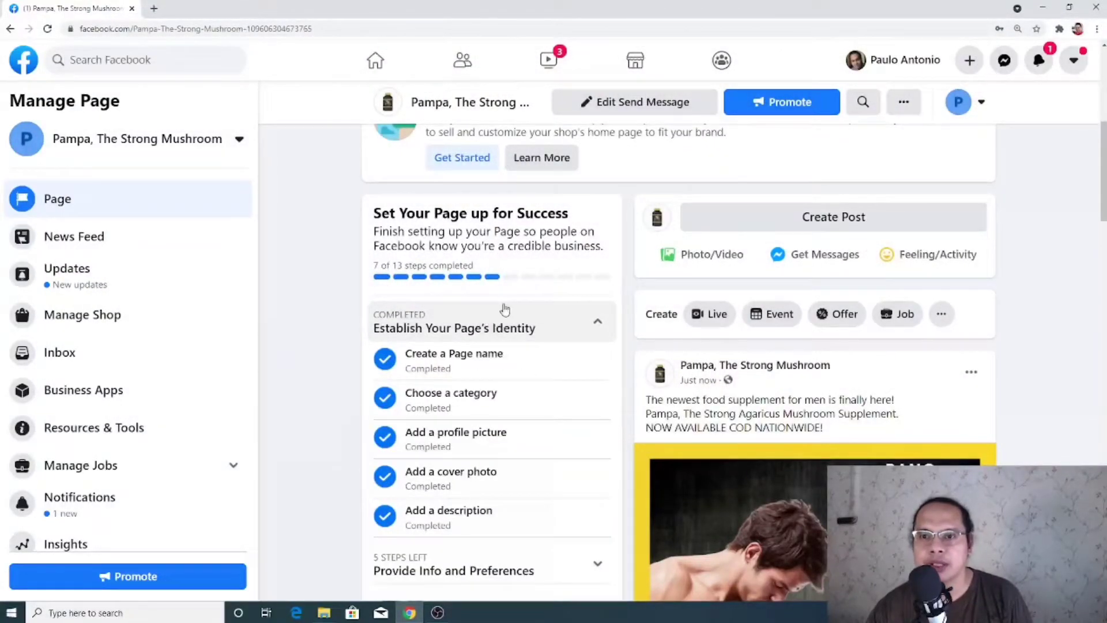
scroll(437, 464, down, 2)
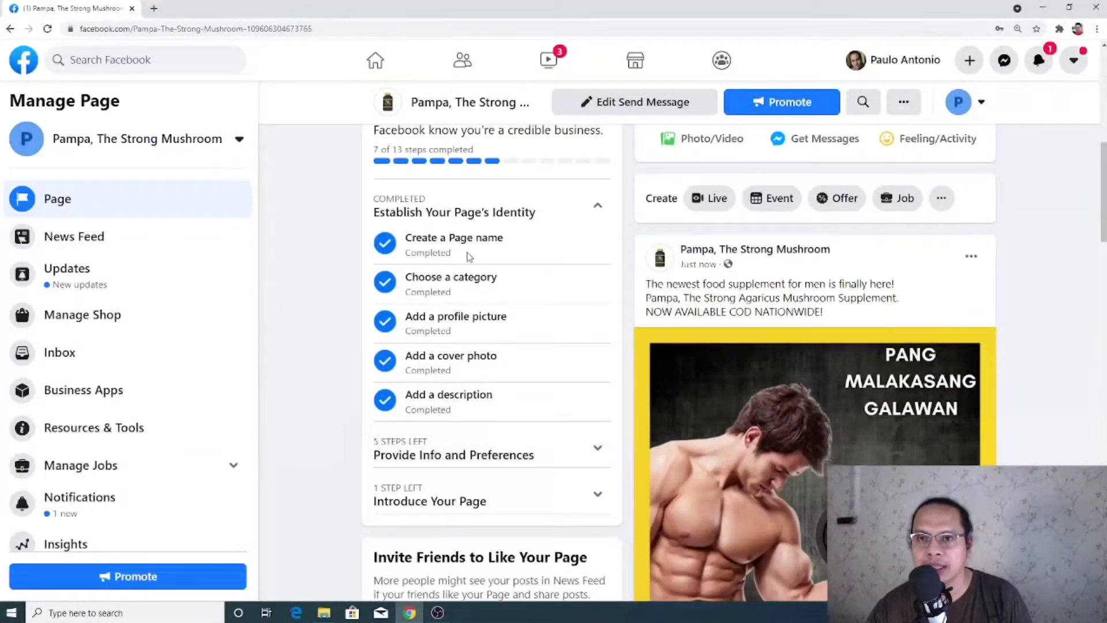
scroll(453, 419, down, 1)
click(482, 395)
scroll(478, 394, down, 2)
scroll(478, 394, down, 2)
scroll(461, 294, up, 1)
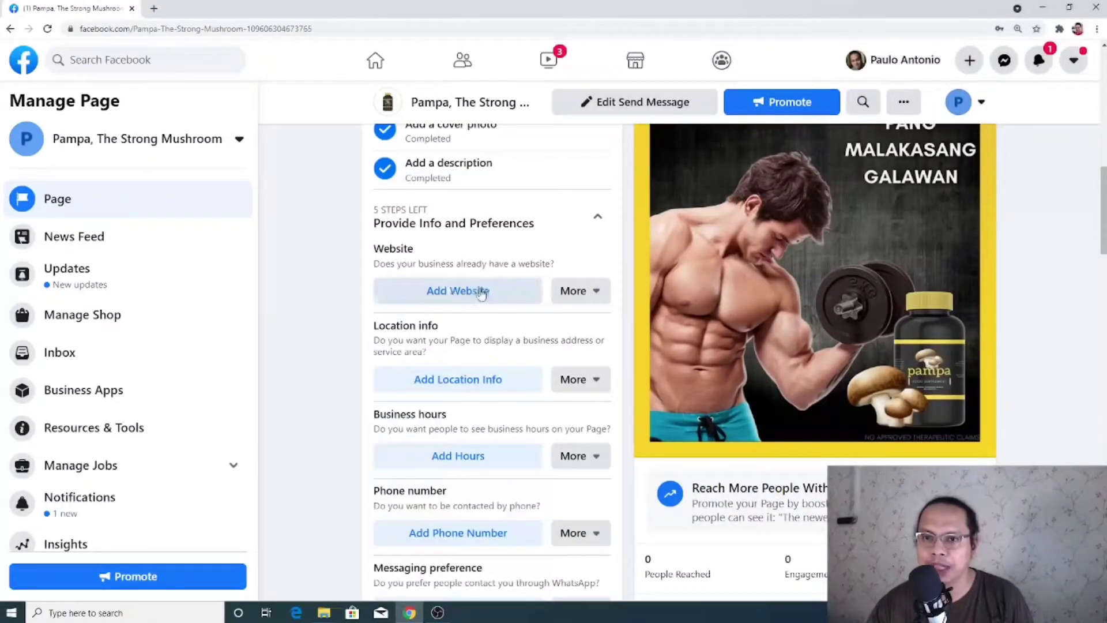
scroll(482, 293, down, 1)
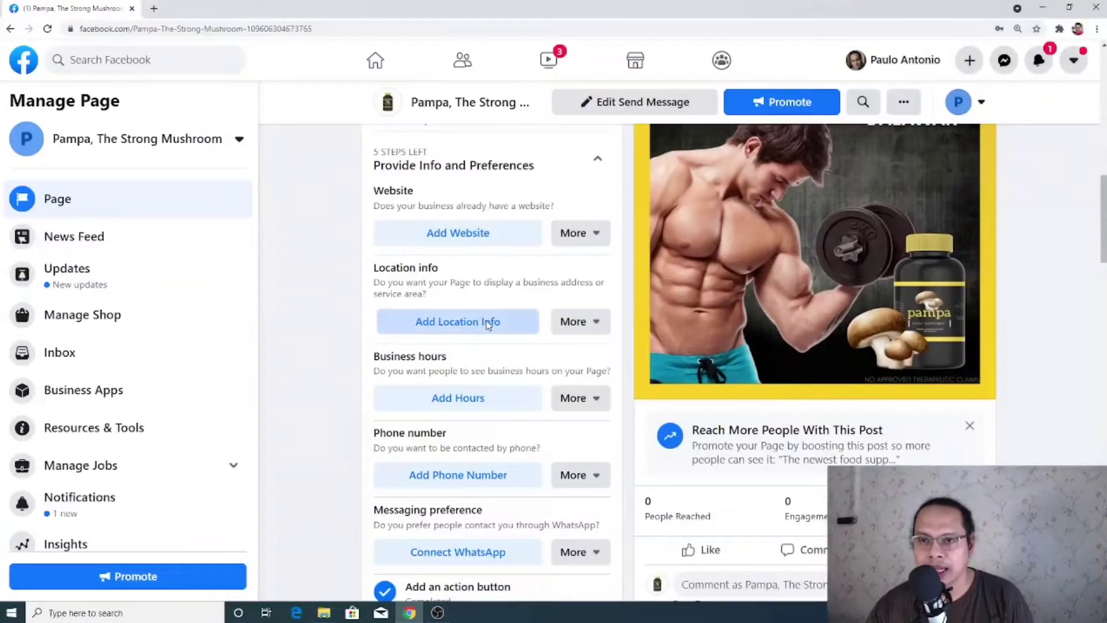
Begin location info with a street address and Taguig, Philippines as the city
click(487, 325)
click(488, 272)
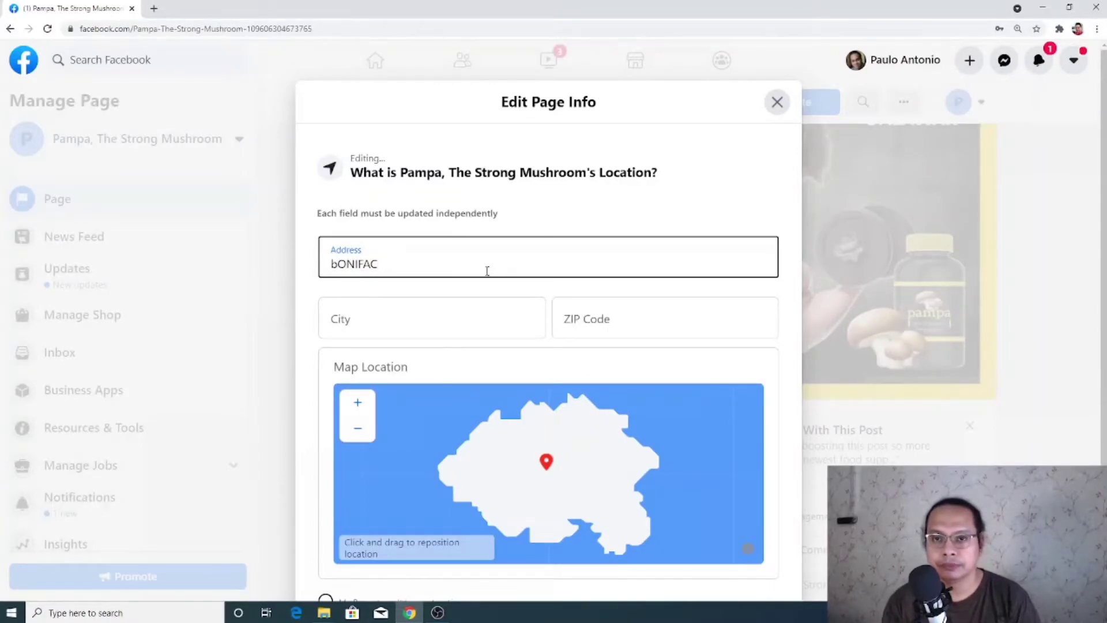
text(Bonifacio Global City)
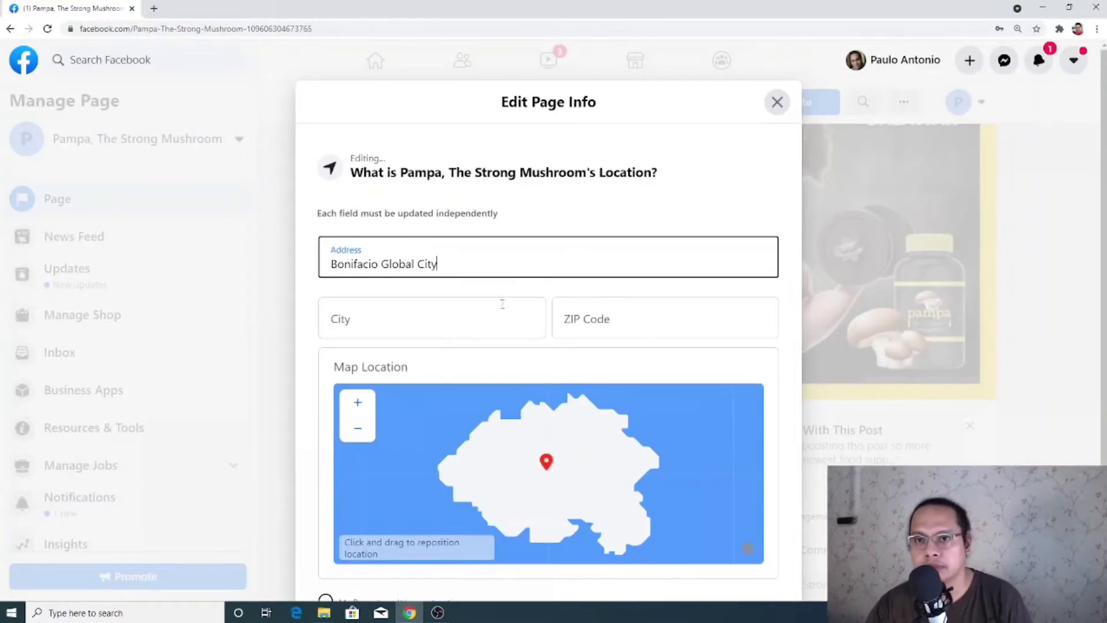
click(502, 304)
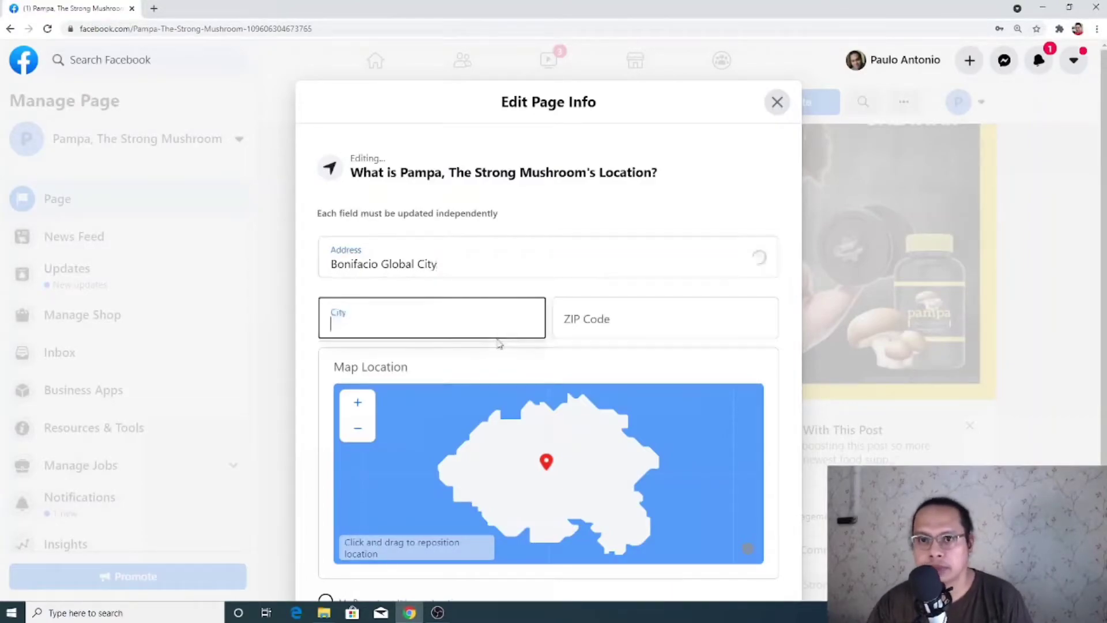
text(Taguig)
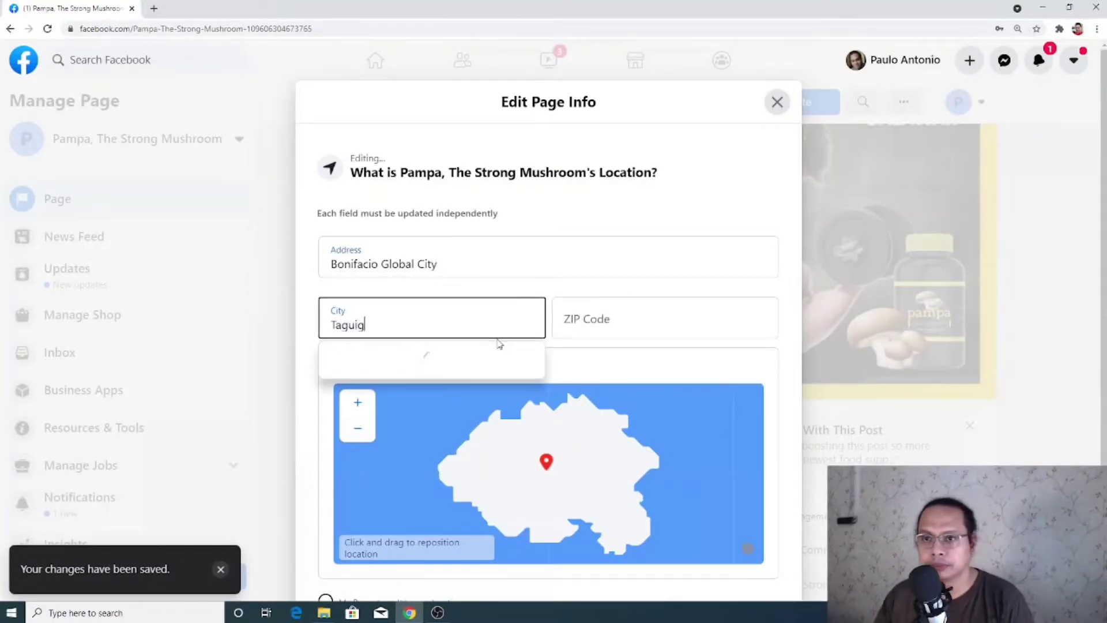
click(452, 363)
scroll(520, 287, down, 1)
scroll(520, 287, down, 2)
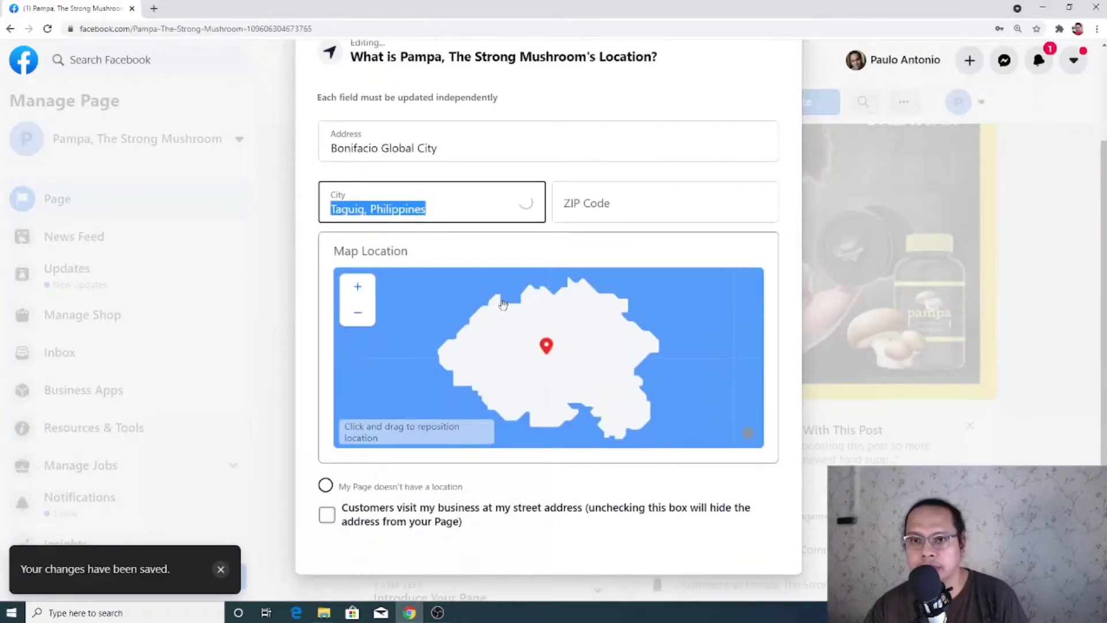
scroll(463, 377, up, 1)
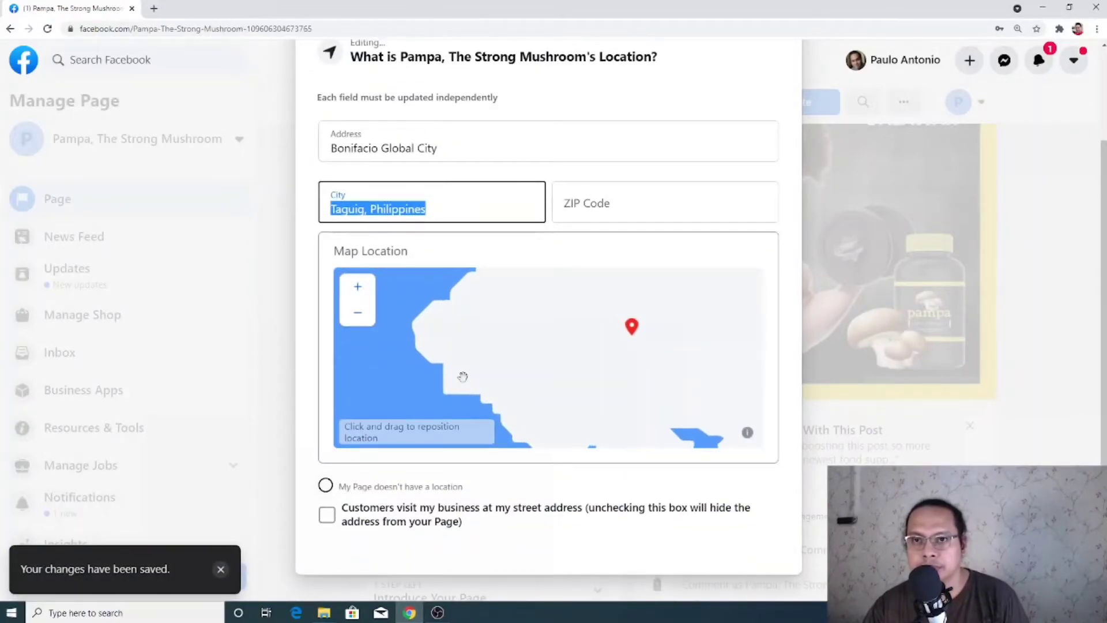
scroll(465, 248, up, 2)
scroll(311, 440, down, 1)
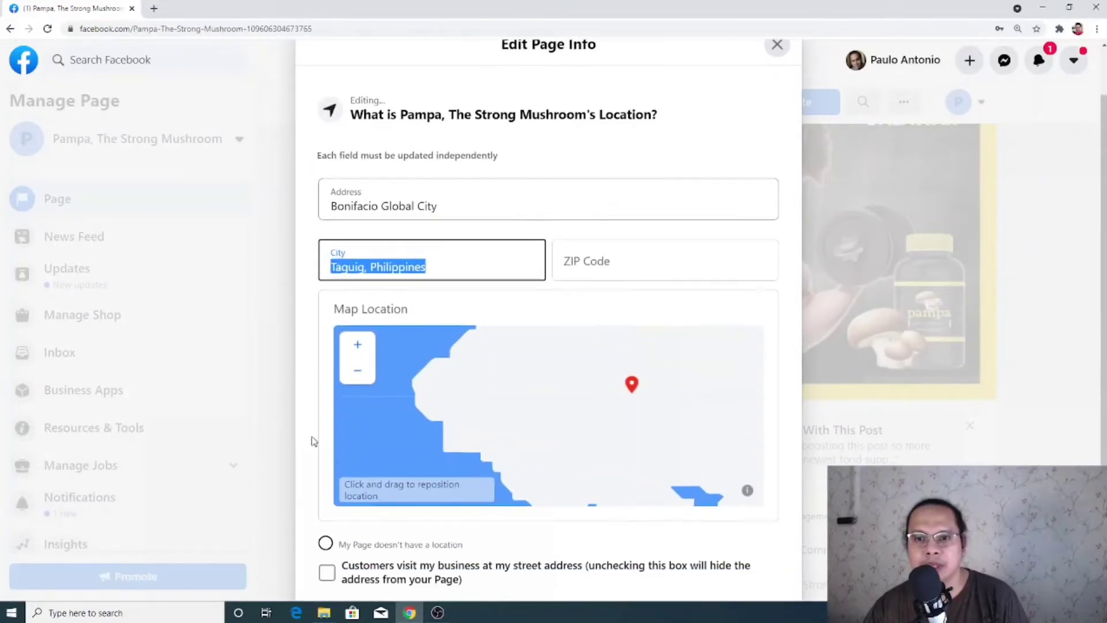
Mark 'My Page doesn't have a location' and close Edit Page Info
click(325, 543)
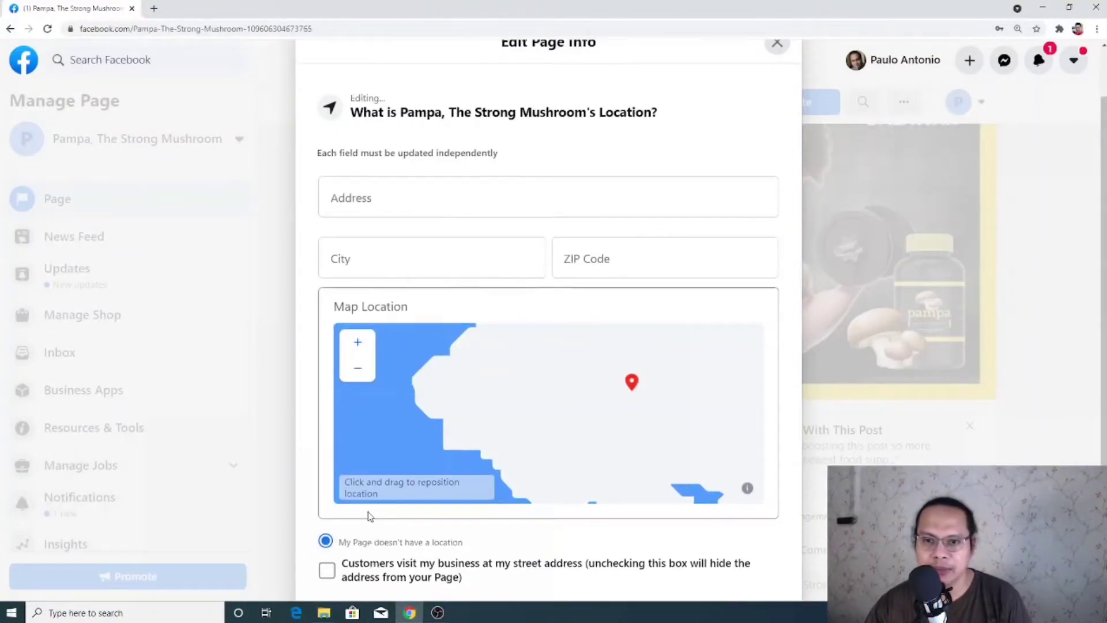
scroll(522, 486, down, 1)
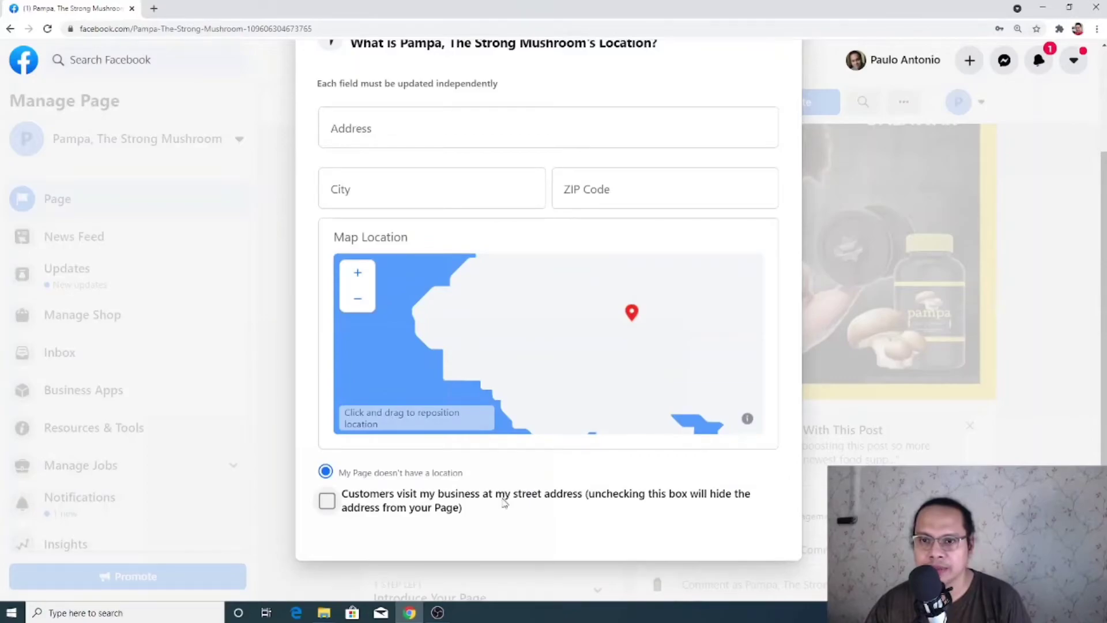
scroll(505, 503, up, 3)
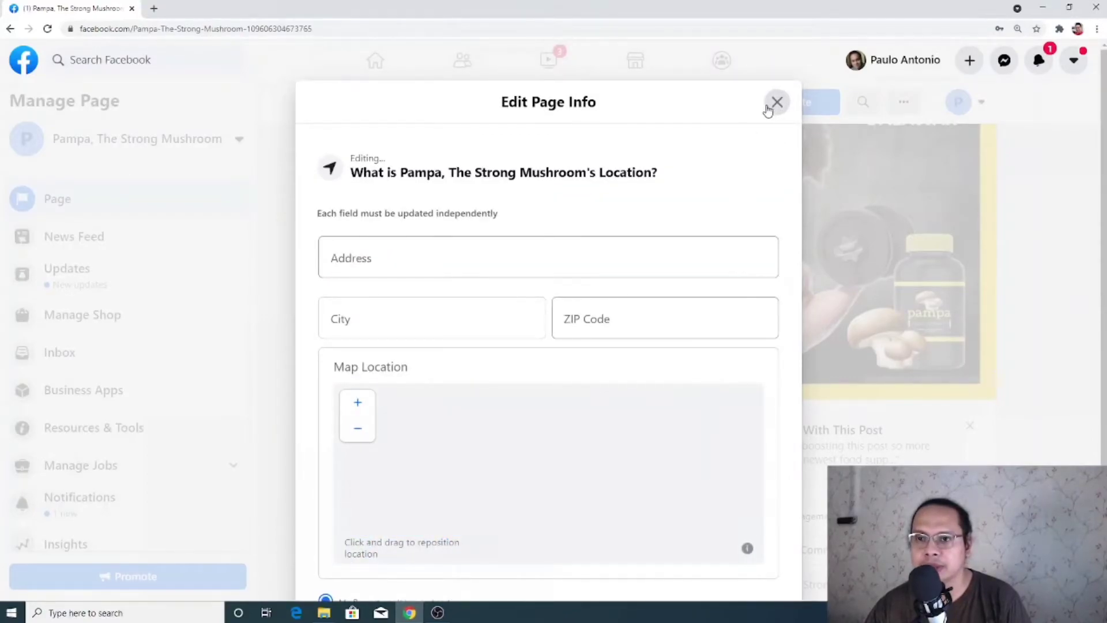
click(777, 103)
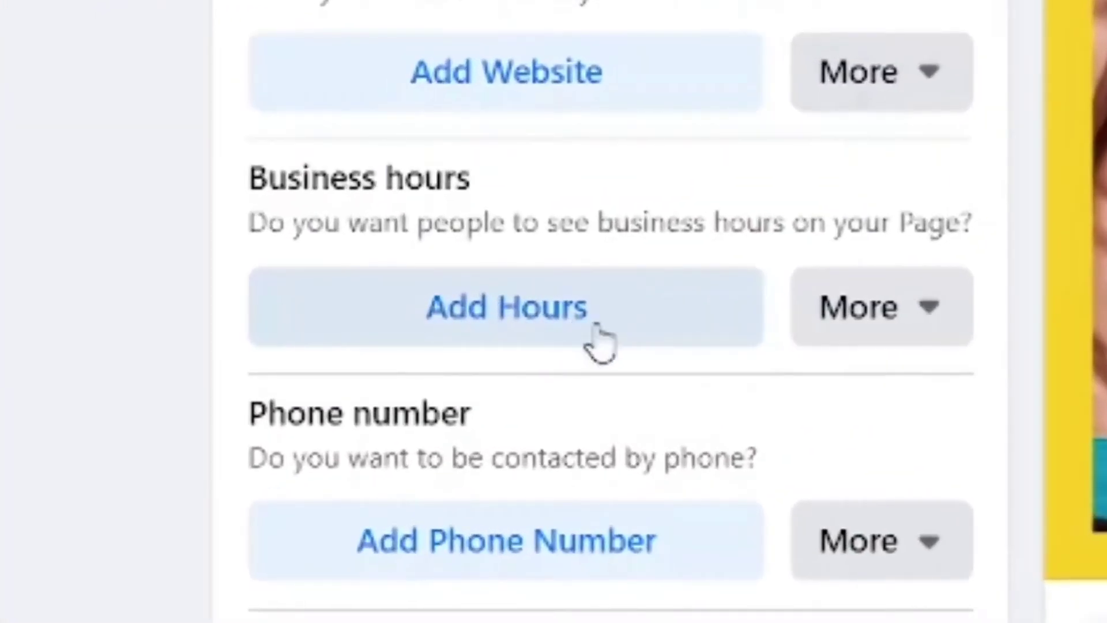
Set the Pampa Page's business hours to Always Open in Edit Page Info
click(613, 314)
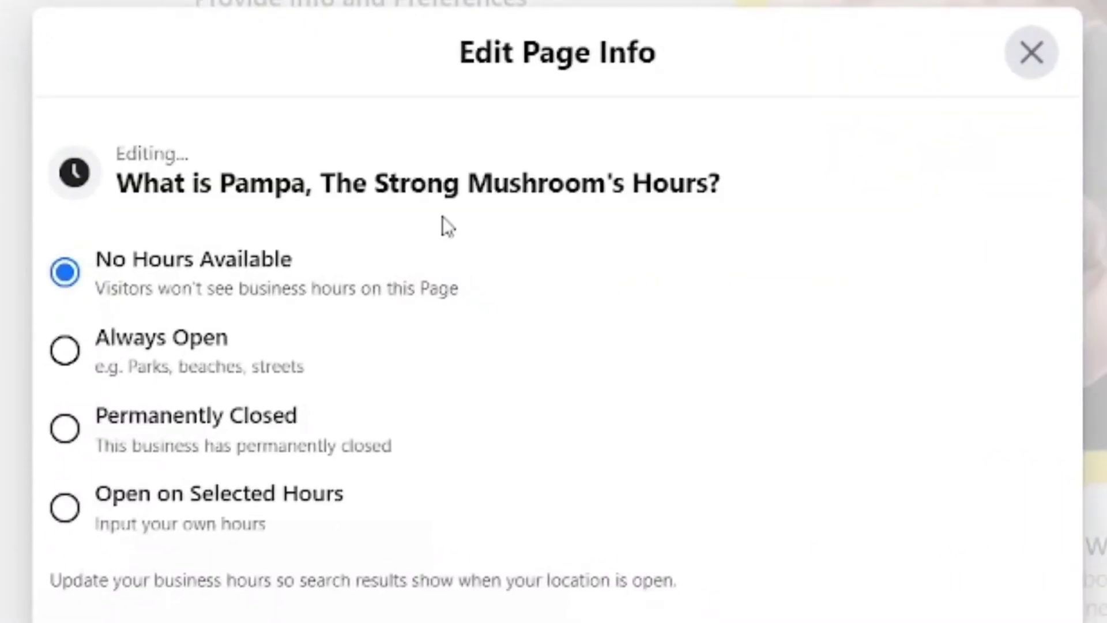
click(65, 351)
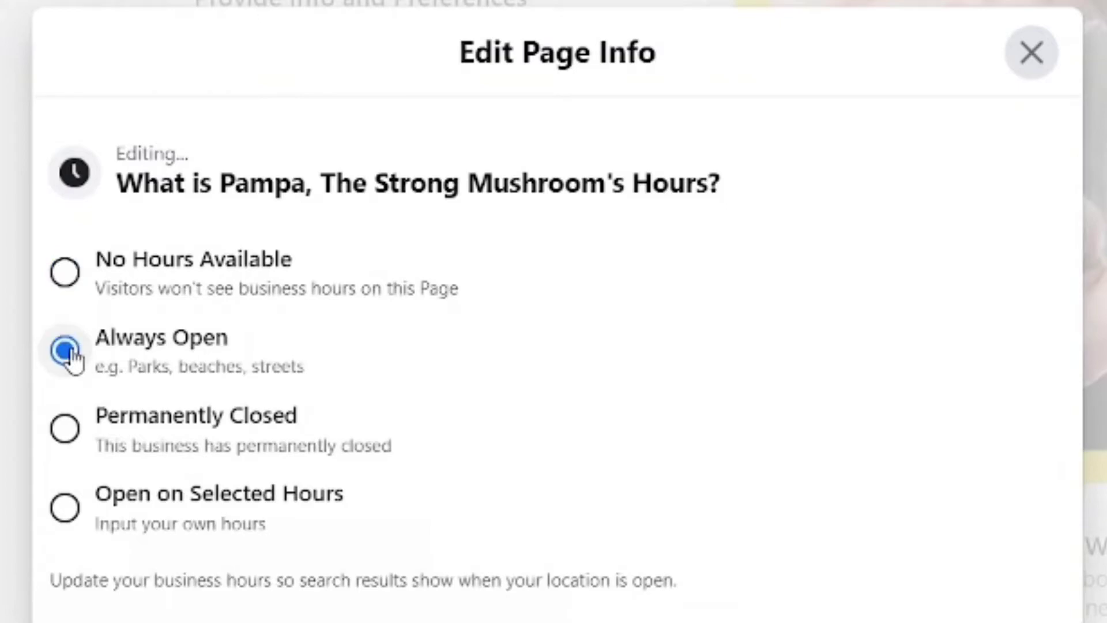
click(69, 515)
scroll(70, 515, down, 3)
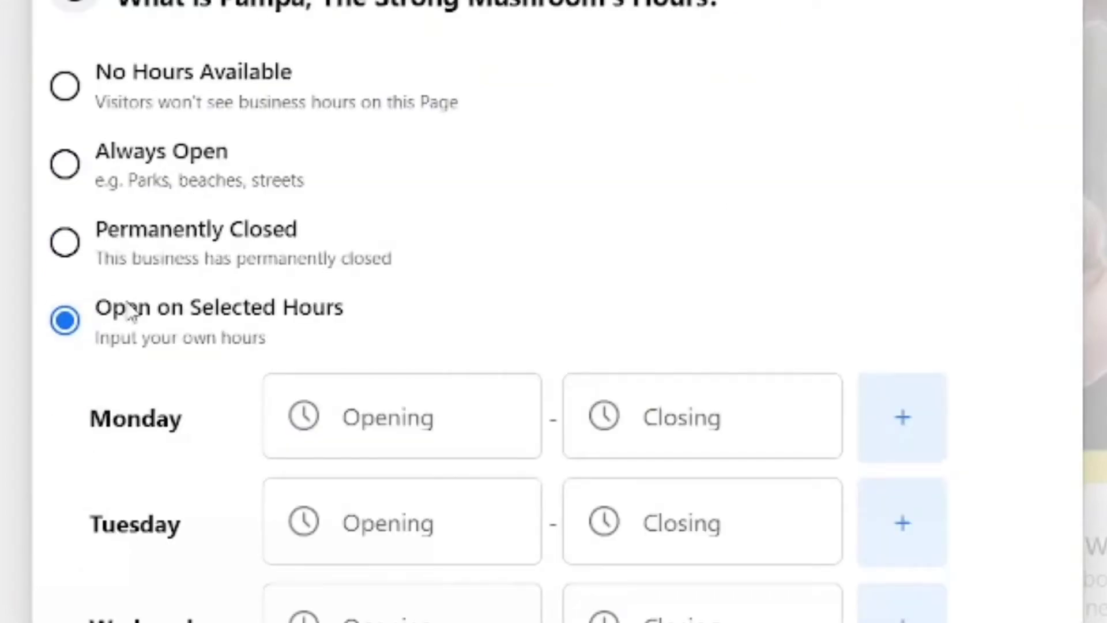
click(65, 164)
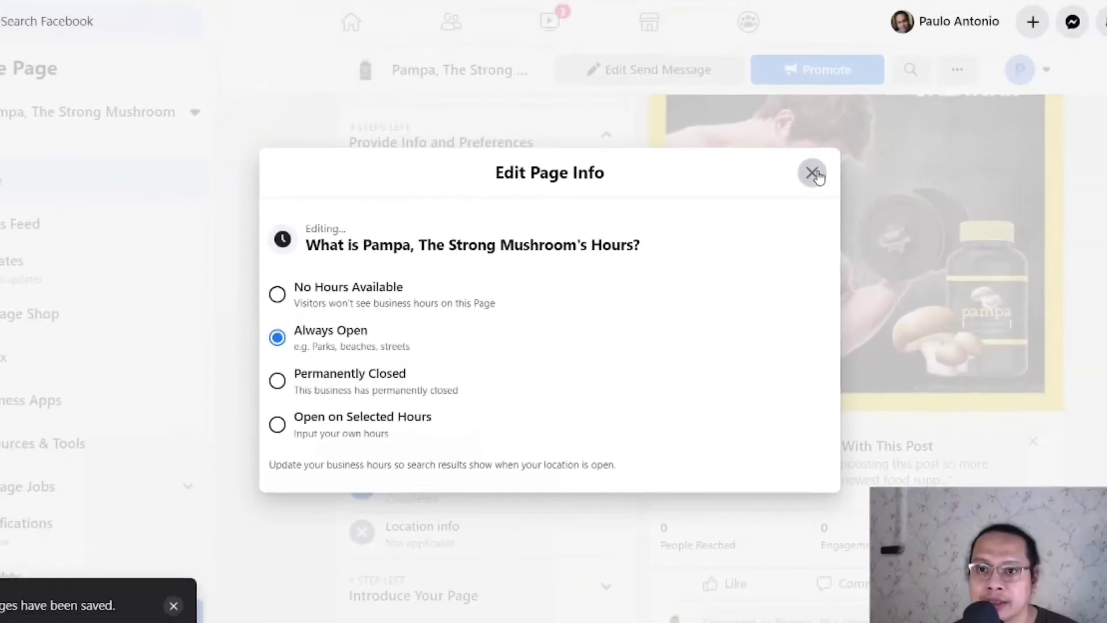
click(1032, 53)
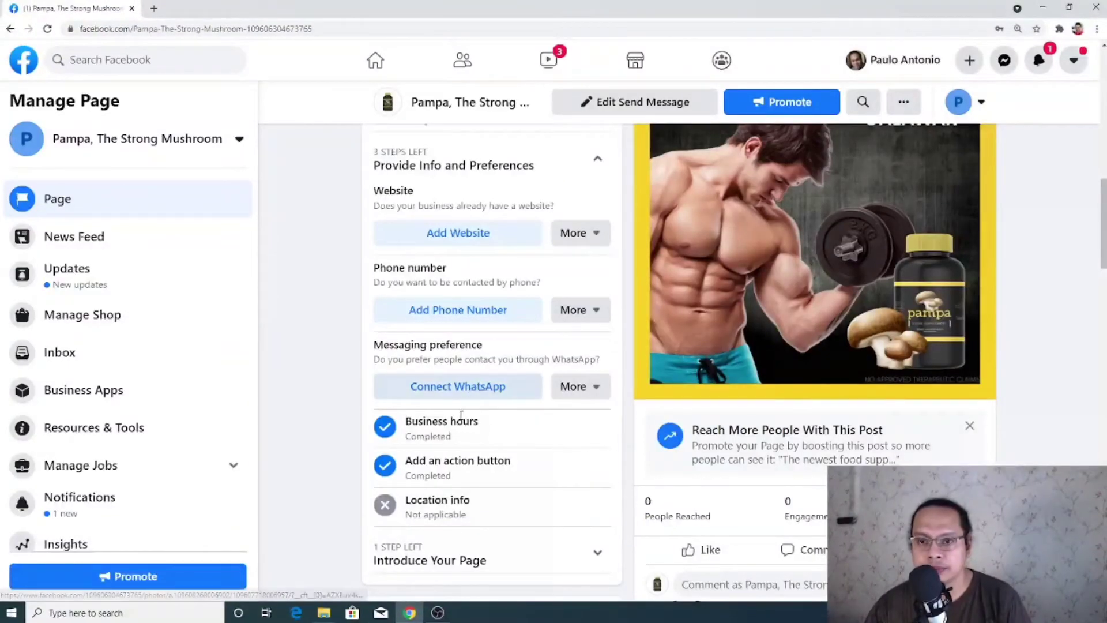
Expand the Introduce Your Page checklist step to show the invite 10 or more friends task
scroll(425, 451, down, 2)
click(425, 452)
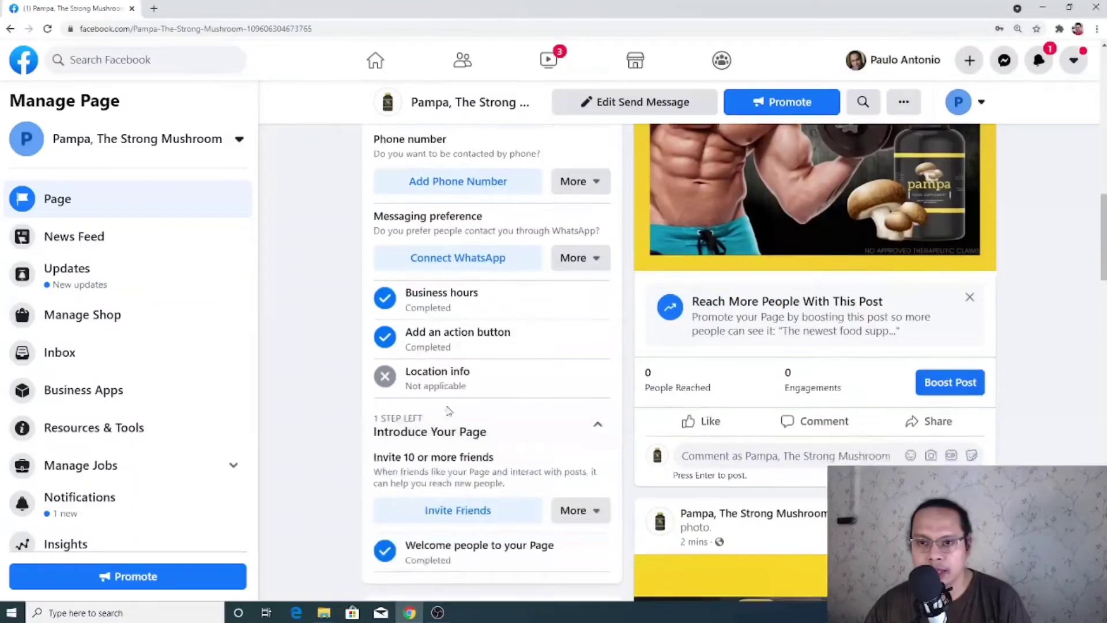
scroll(425, 451, down, 3)
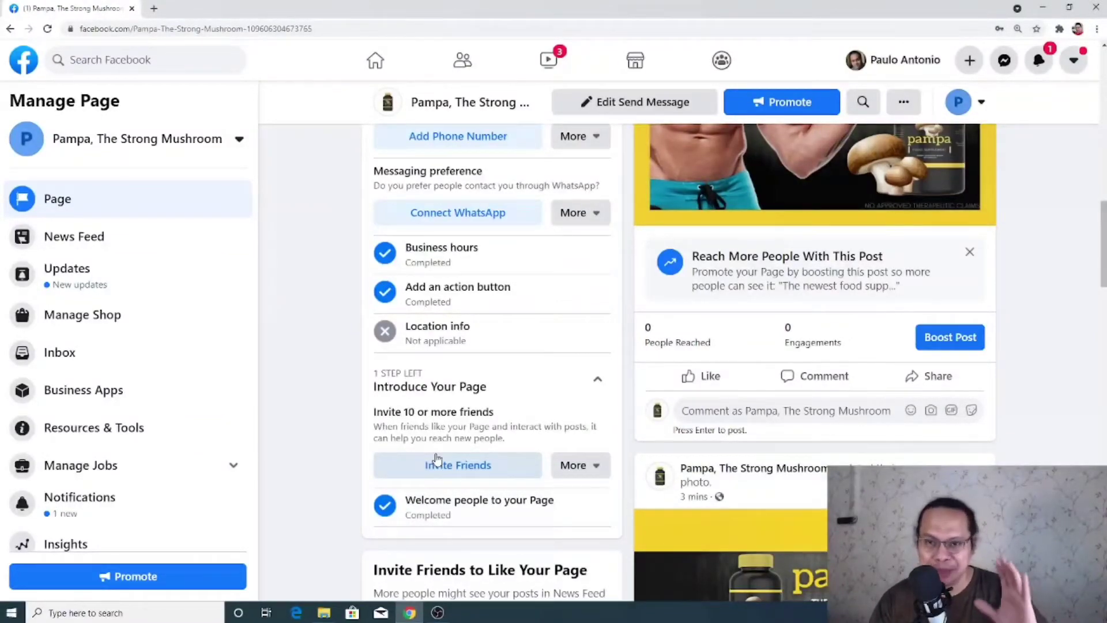
click(455, 468)
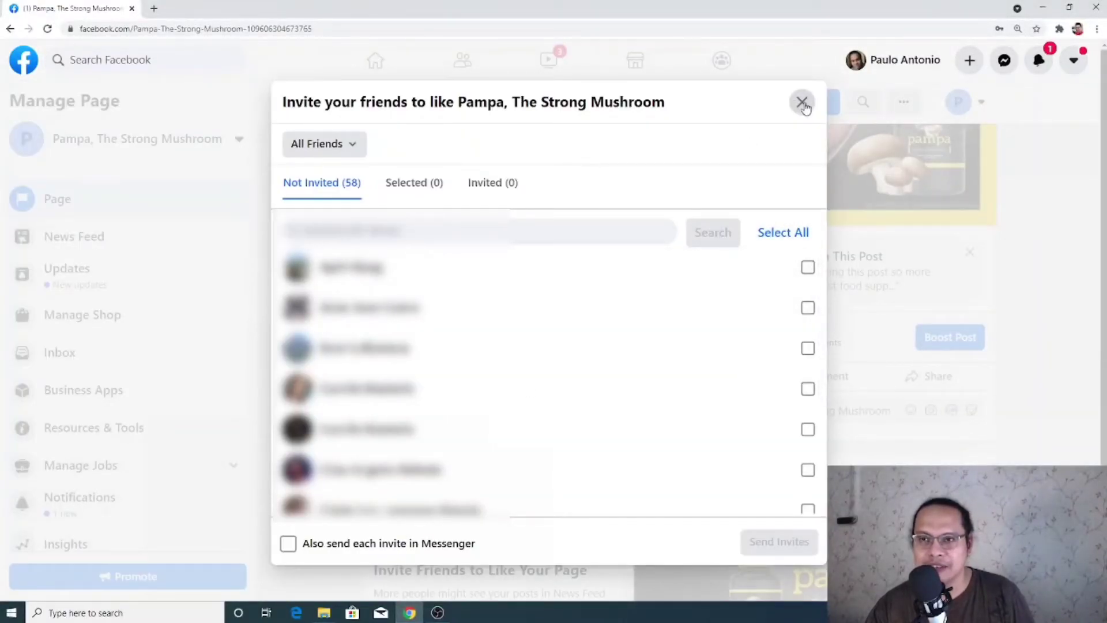
click(808, 267)
click(808, 308)
click(808, 348)
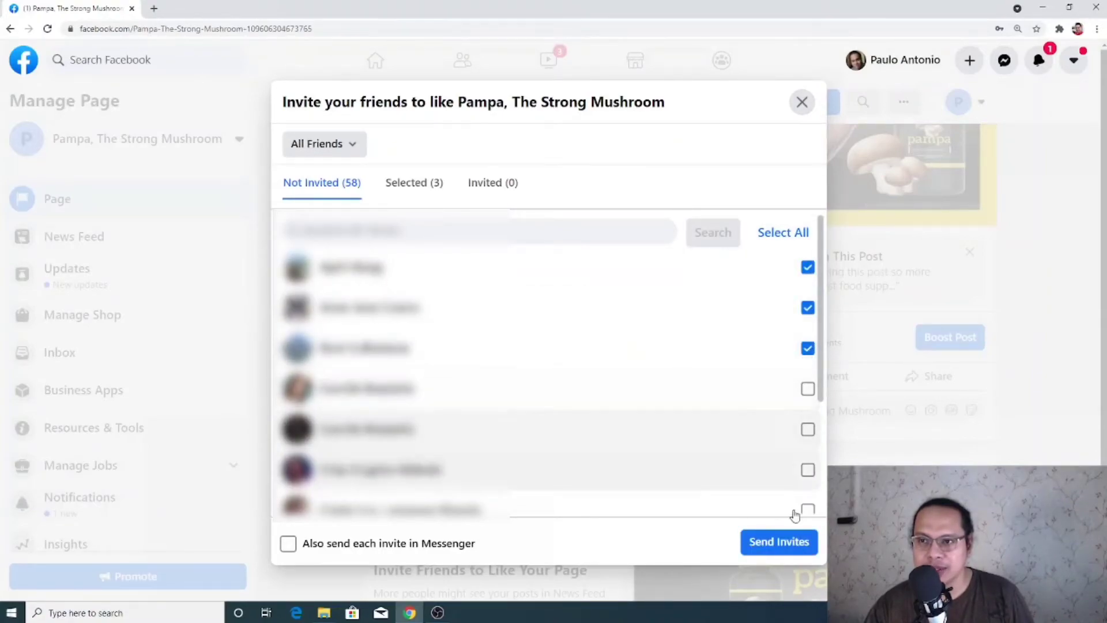
click(802, 103)
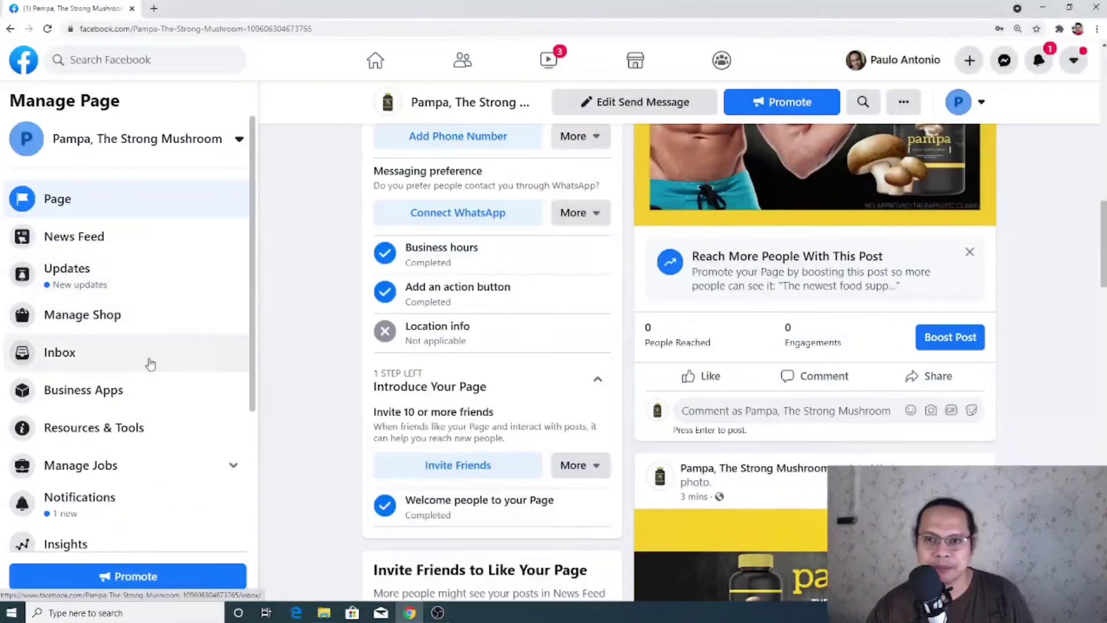
Scroll down the Page to the About section with its 'The newest food supplement for men' description
scroll(189, 358, down, 3)
scroll(435, 363, down, 8)
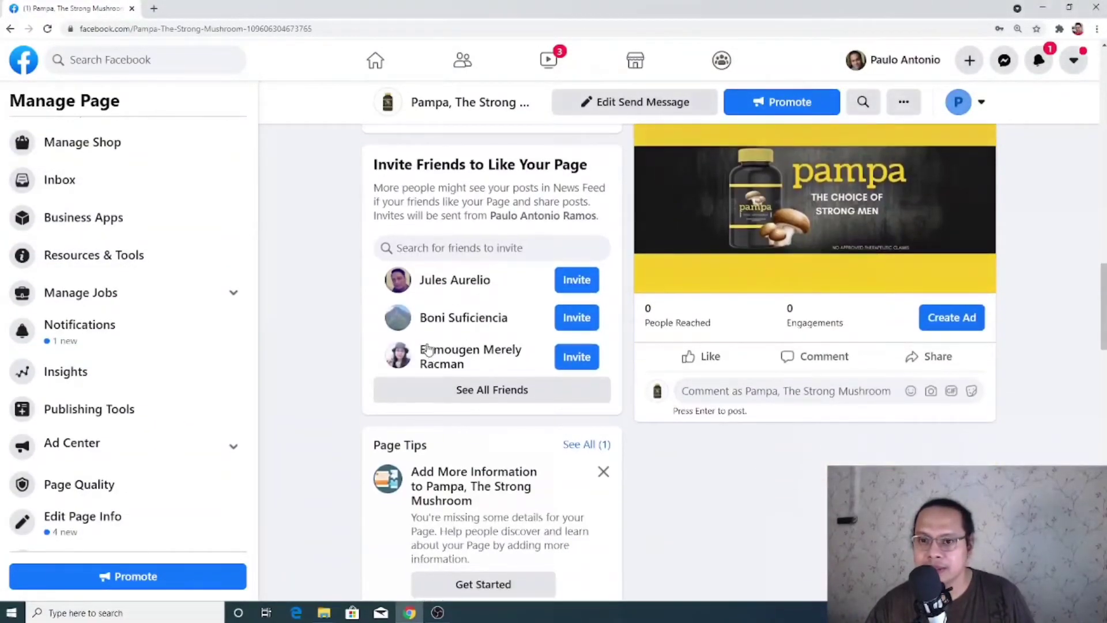
scroll(446, 380, down, 13)
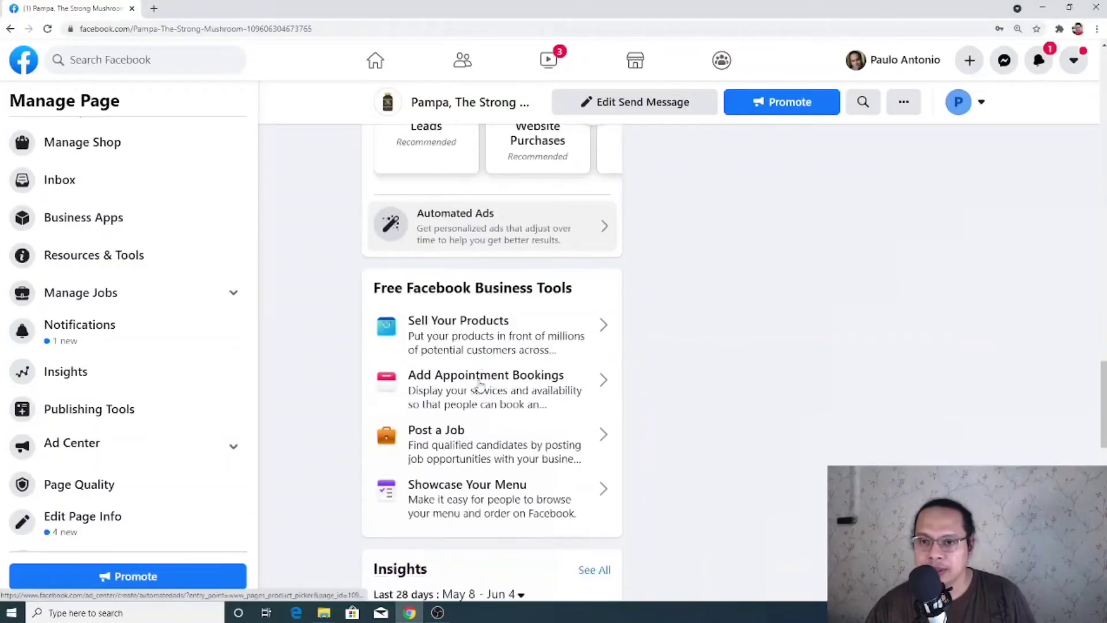
scroll(480, 386, down, 7)
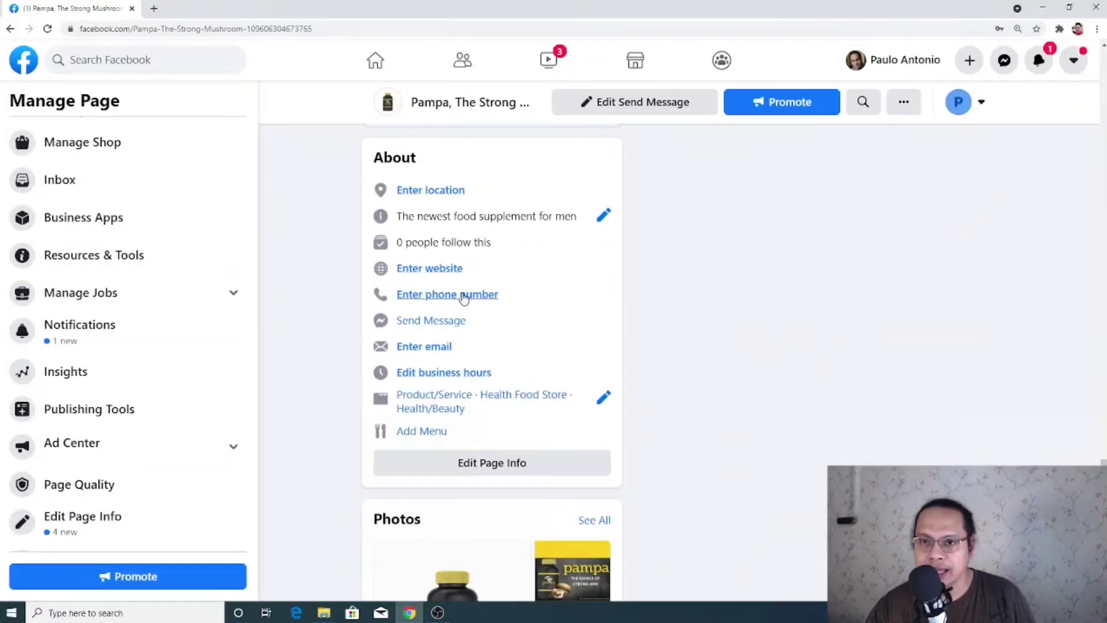
scroll(463, 300, up, 4)
scroll(462, 369, down, 3)
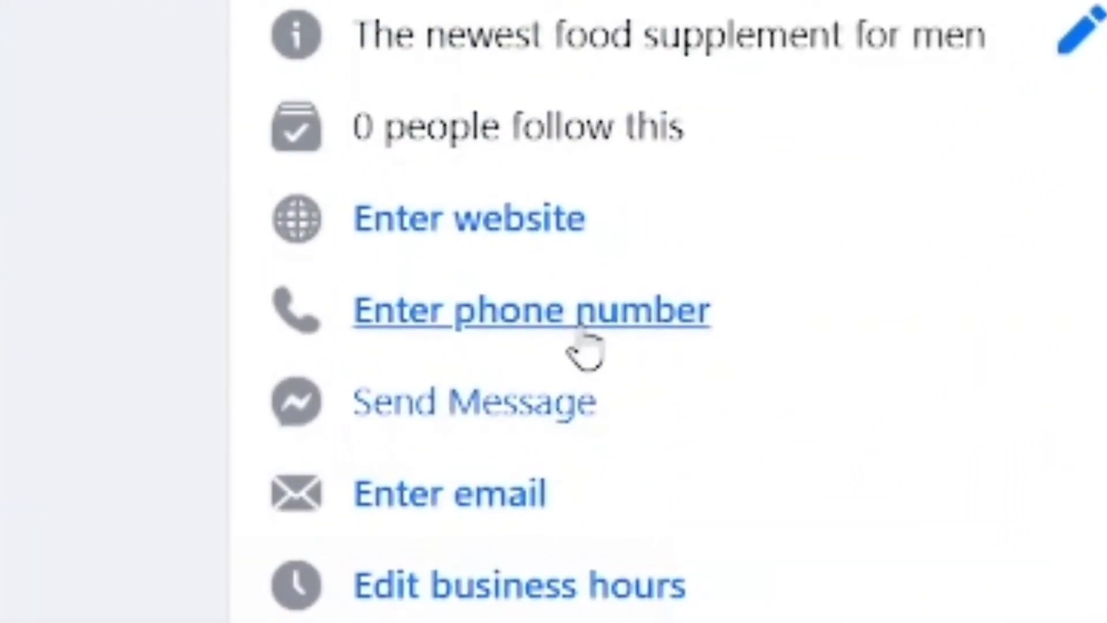
Add a Philippines (PH+63) phone number to the Page's About info, then return to the top
click(582, 335)
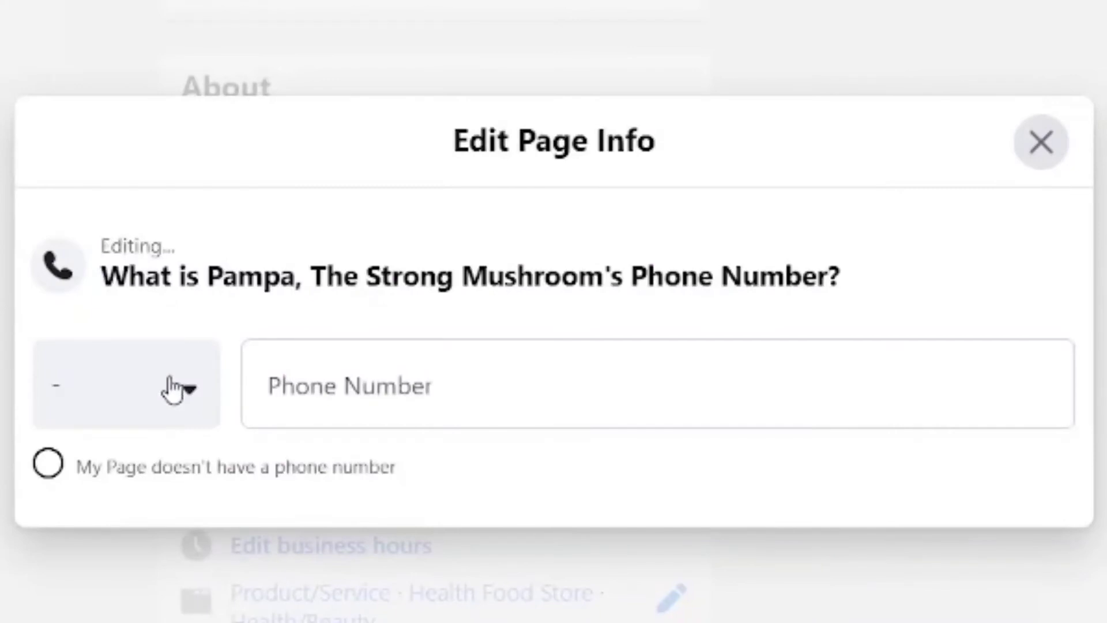
click(172, 389)
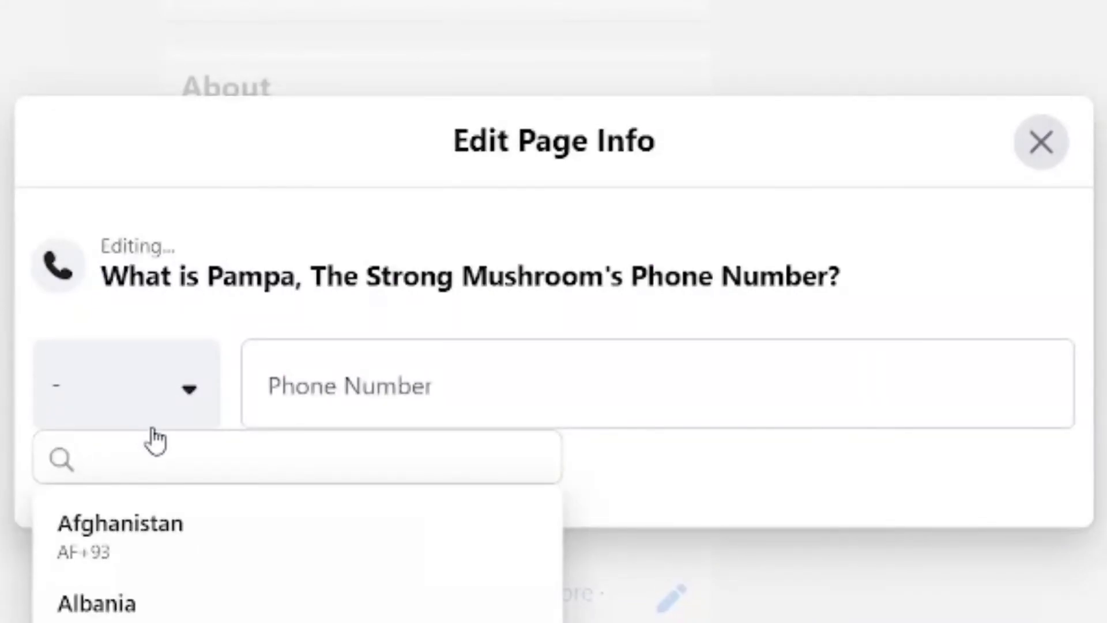
text(phili)
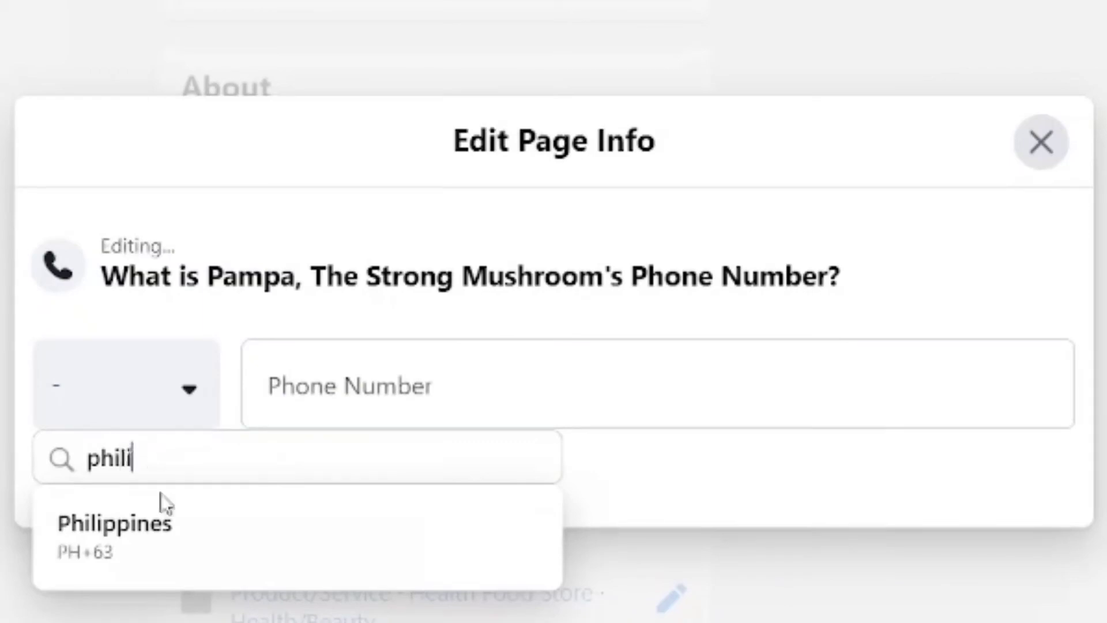
click(163, 513)
click(271, 378)
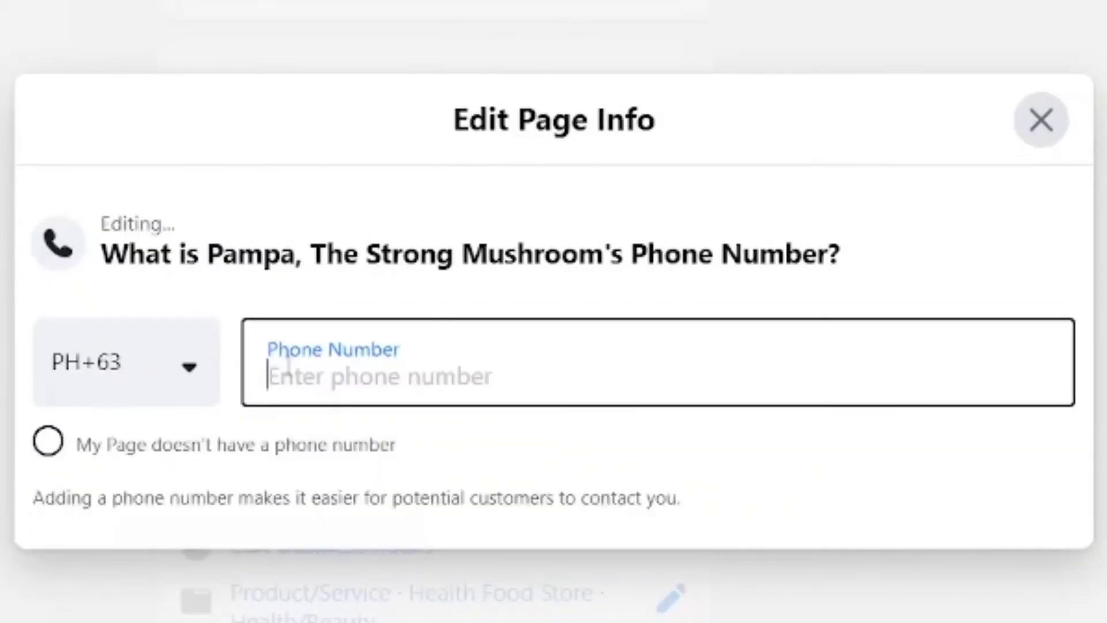
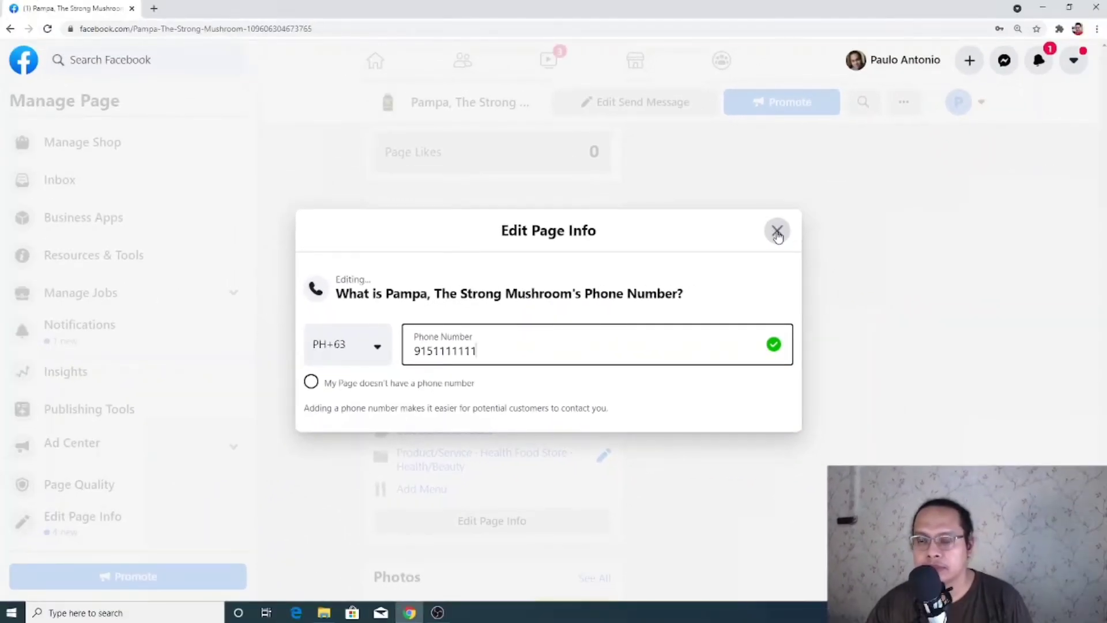
click(1009, 133)
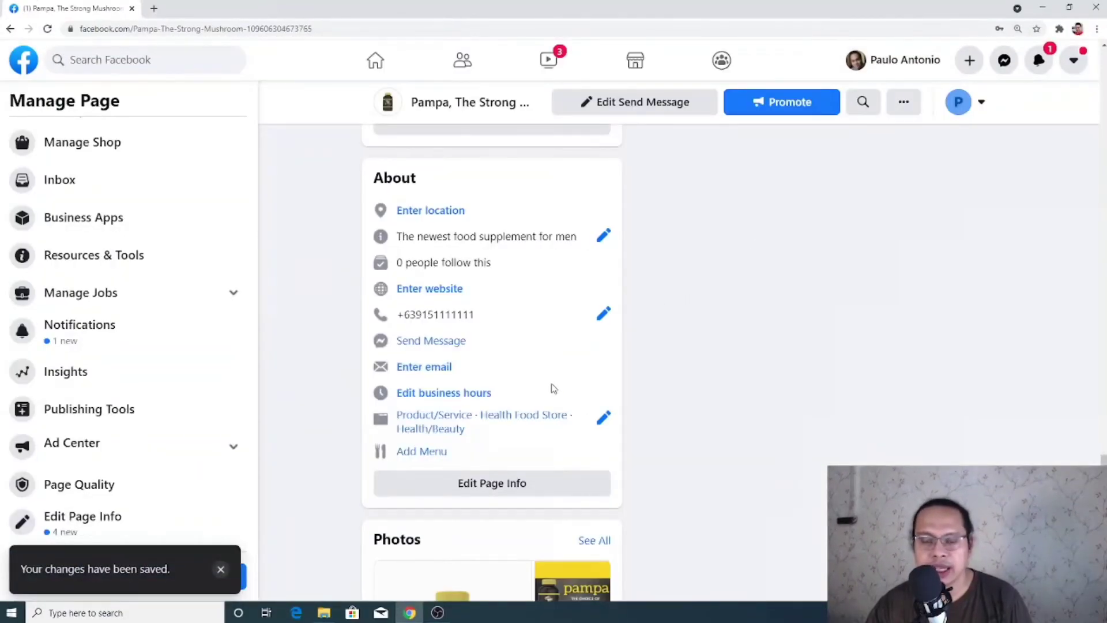
scroll(562, 386, up, 10)
scroll(572, 391, up, 15)
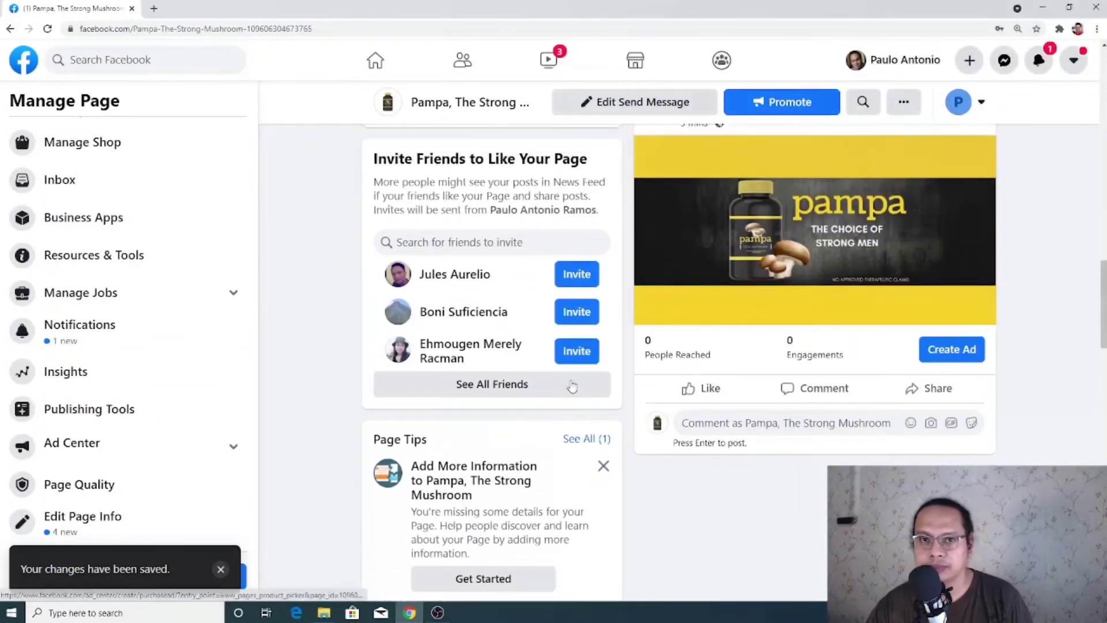
scroll(575, 315, up, 6)
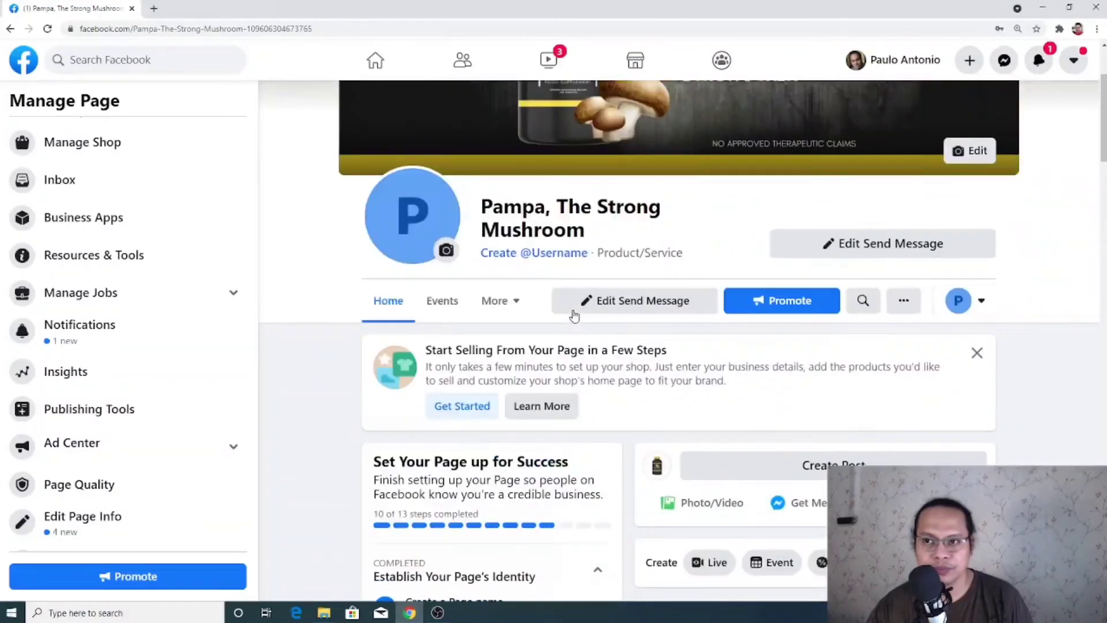